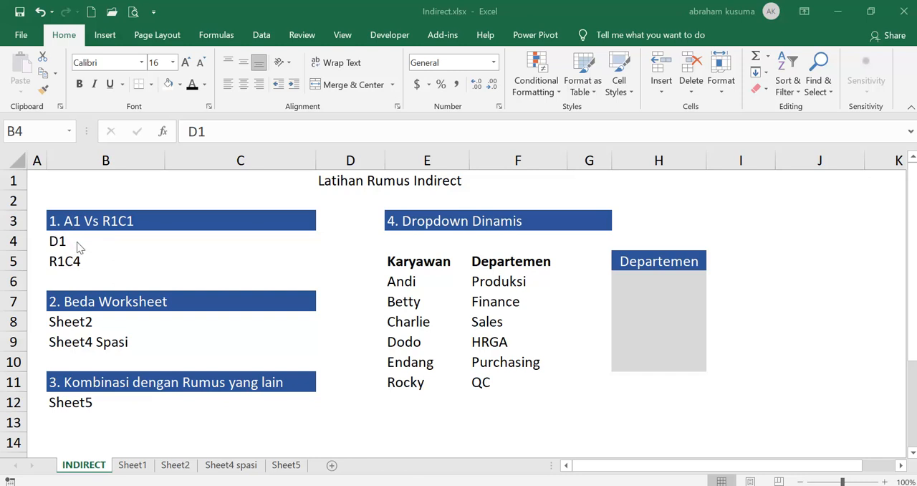
- Examine the cell reference of the title in D1 and the R1C4 text in B5
click(351, 180)
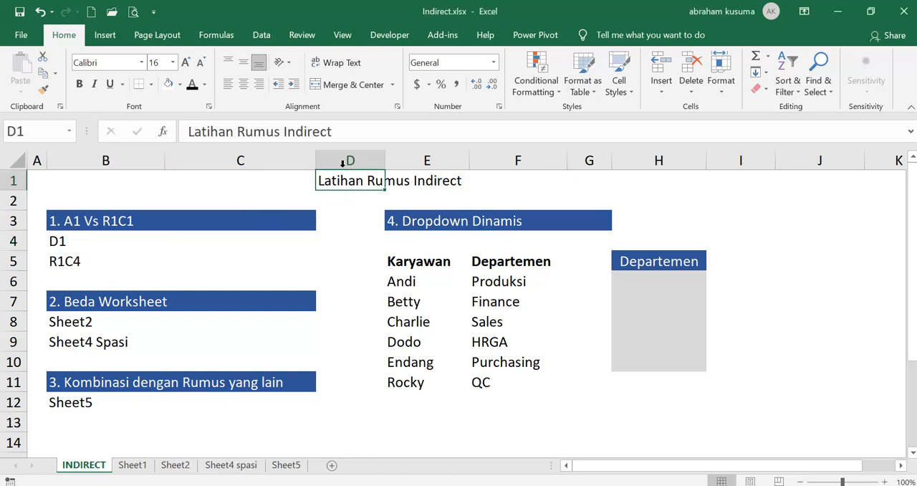
click(6, 135)
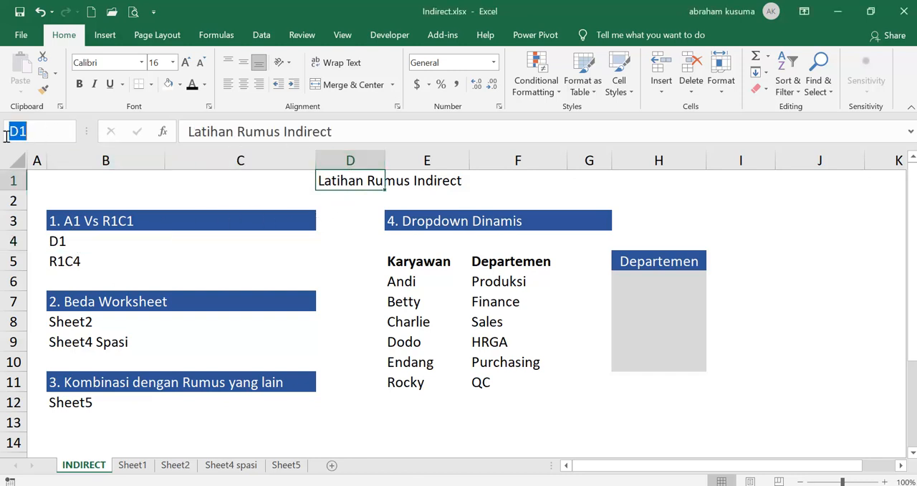
click(324, 182)
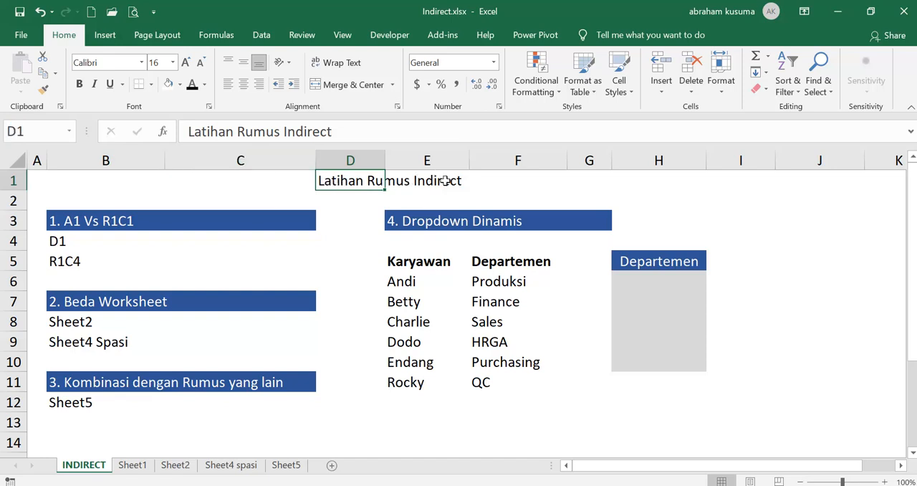
click(50, 132)
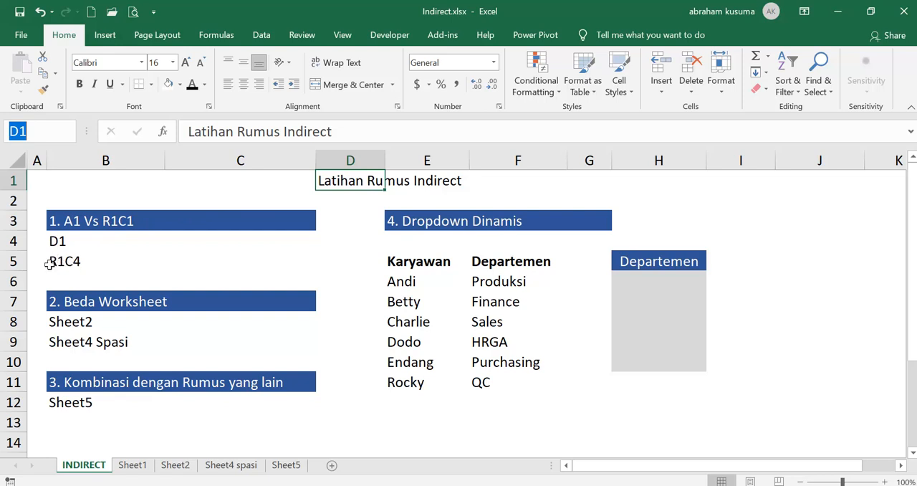
click(2, 183)
click(68, 261)
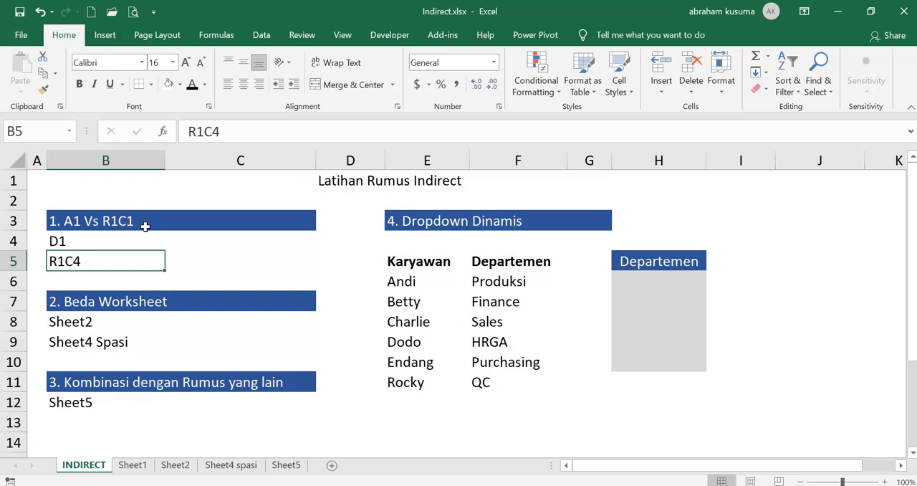
- Enter =INDIRECT(B4,TRUE) in C4 to resolve the A1-style reference, and compare it with title cell D1
click(195, 241)
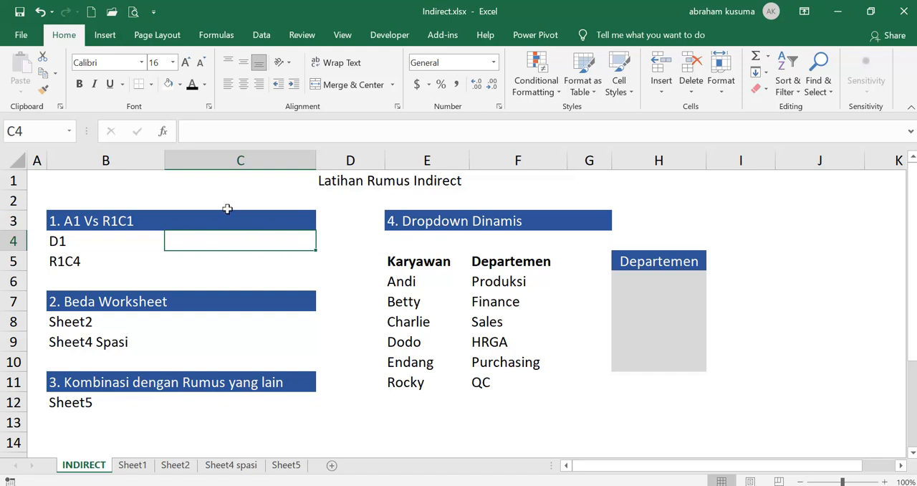
text(=INDIRE)
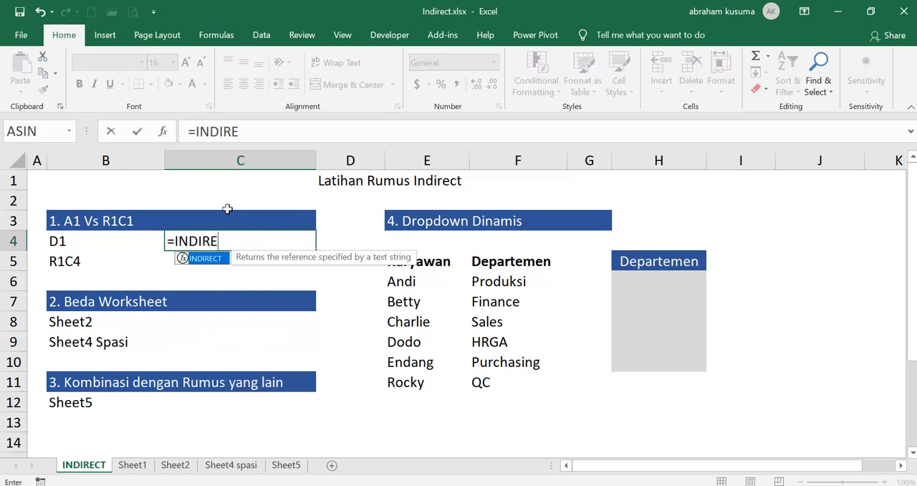
key(Tab)
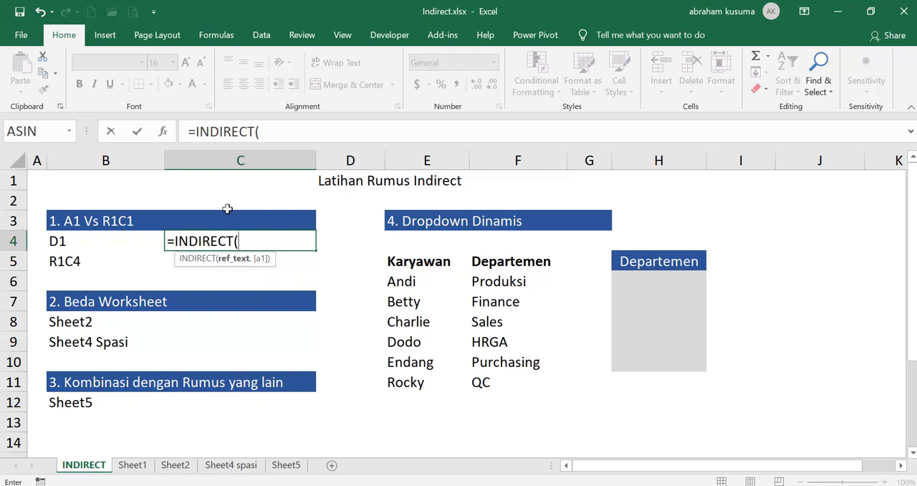
click(78, 240)
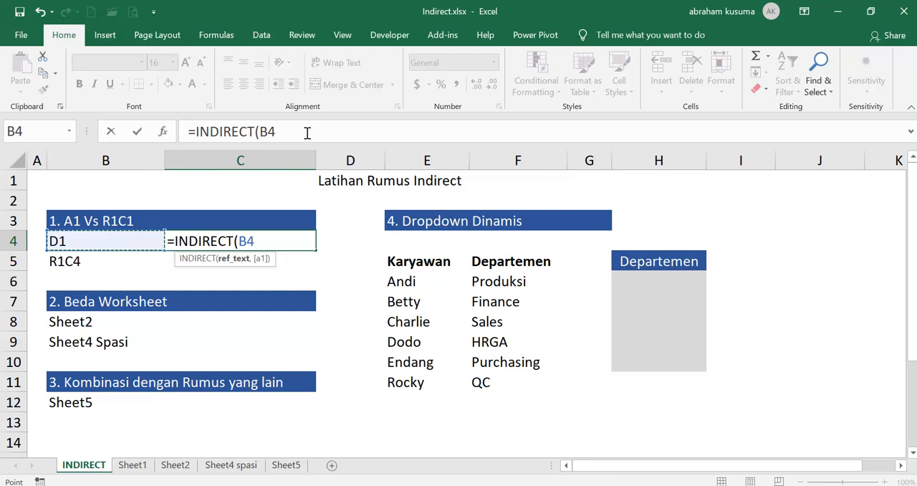
text(,)
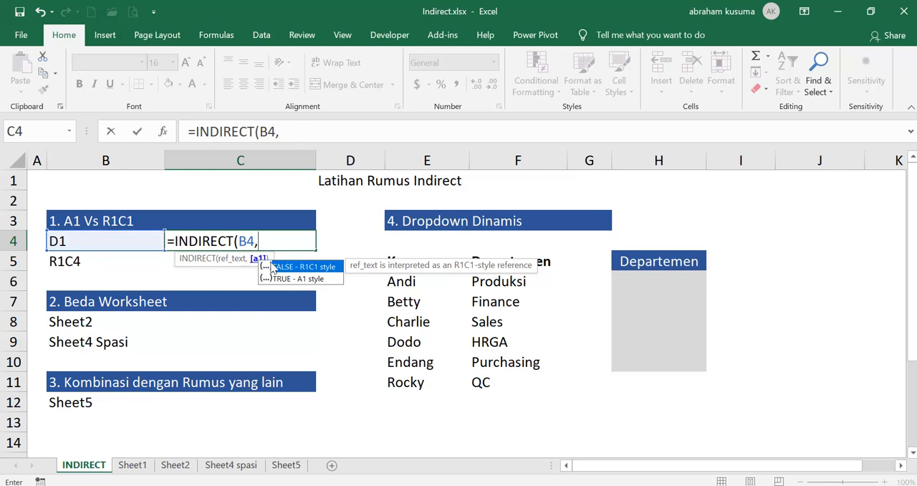
double_click(314, 280)
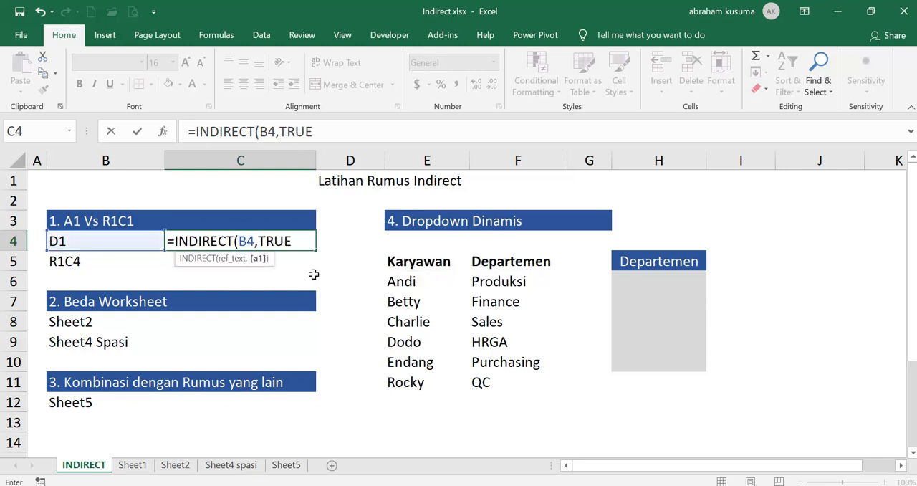
text())
key(Return)
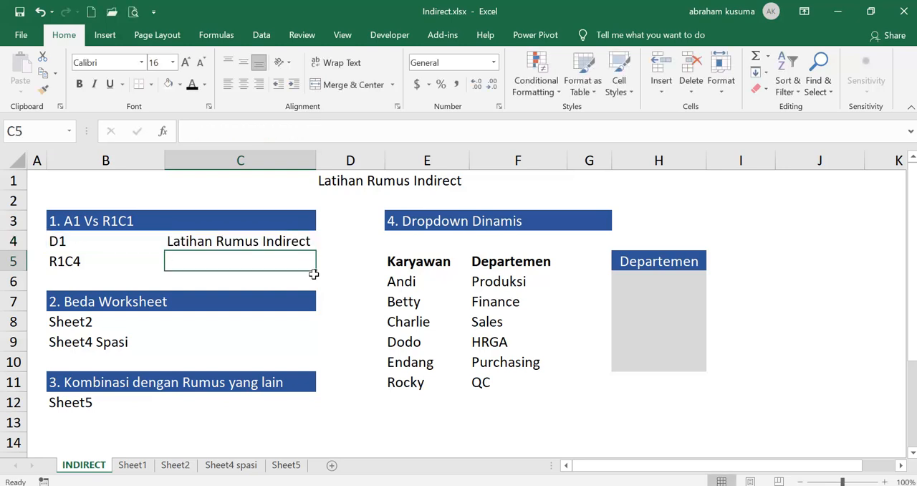
key(Up)
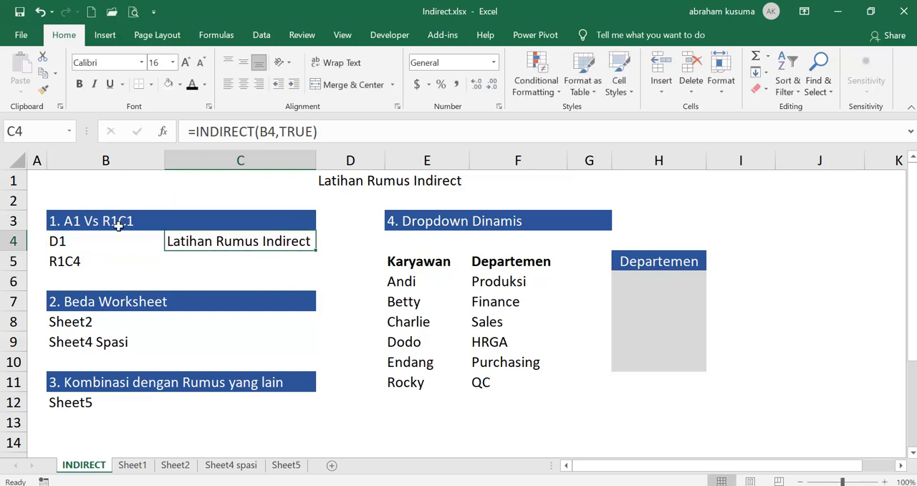
click(350, 179)
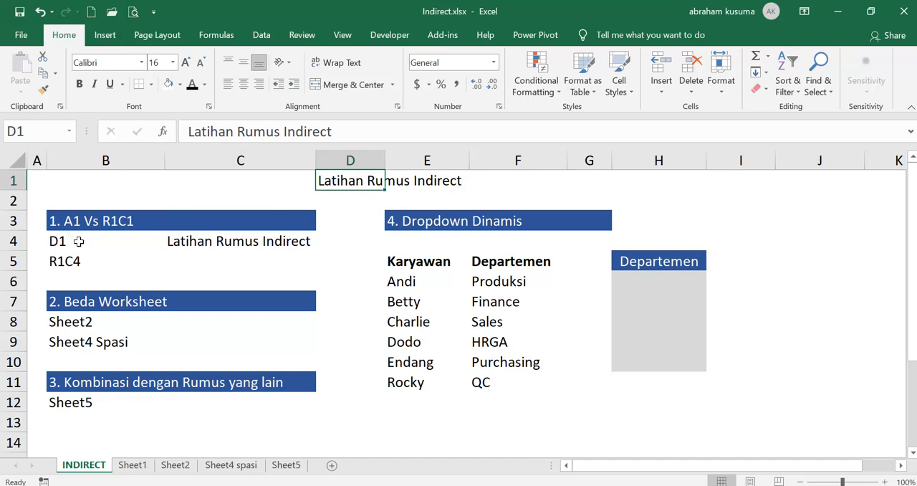
click(208, 245)
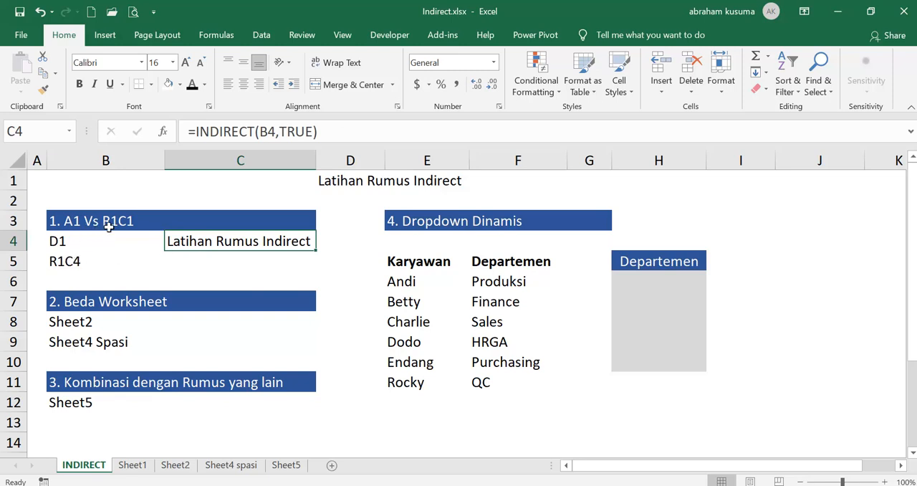
- Enter =INDIRECT(B5,FALSE) in C5 to resolve the R1C1-style reference, and review its formula
click(57, 261)
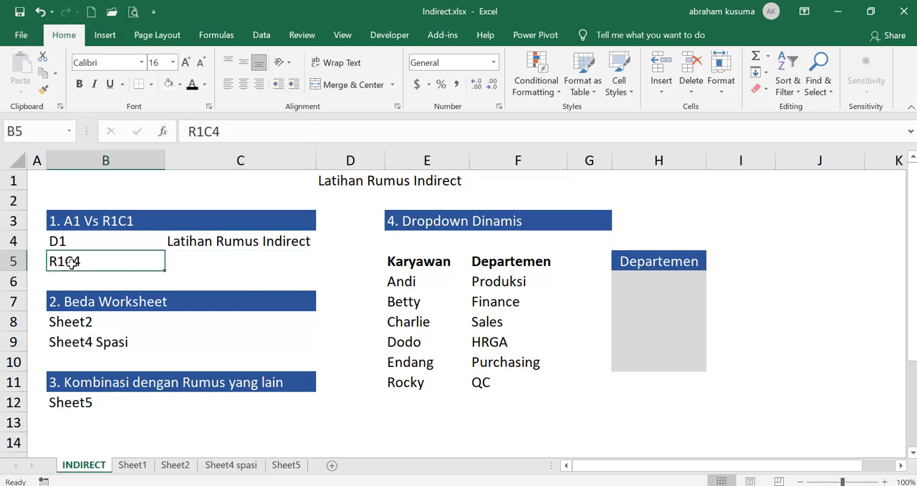
click(197, 259)
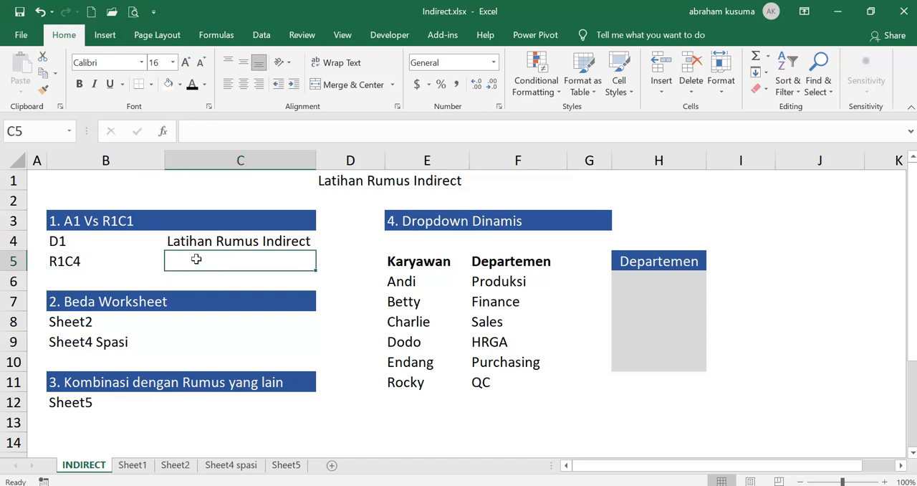
text(=IND)
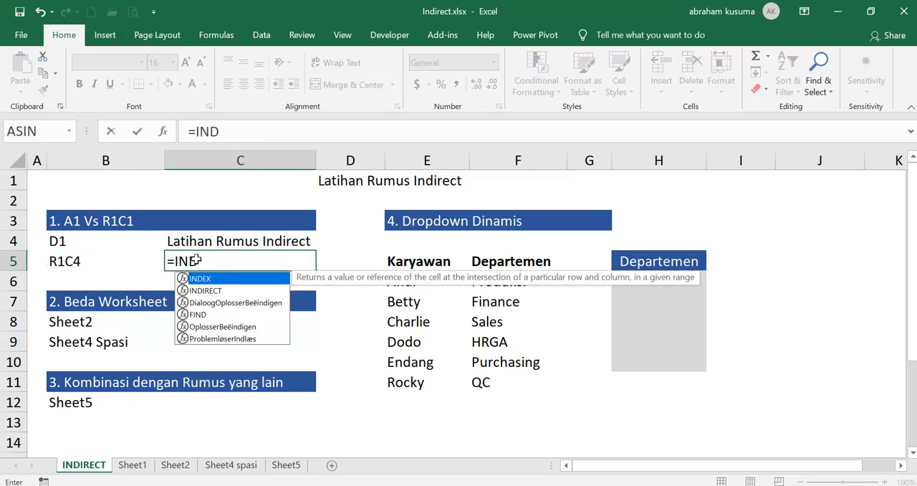
key(Down)
key(Tab)
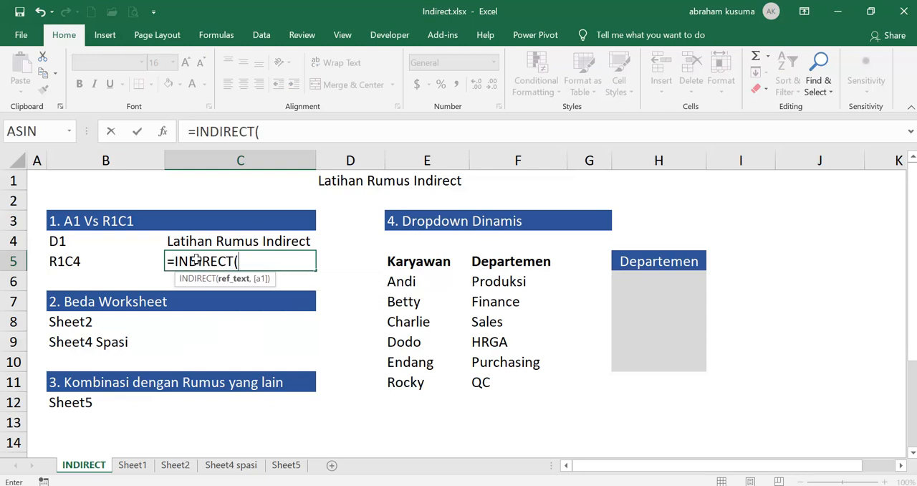
key(Left)
text(,)
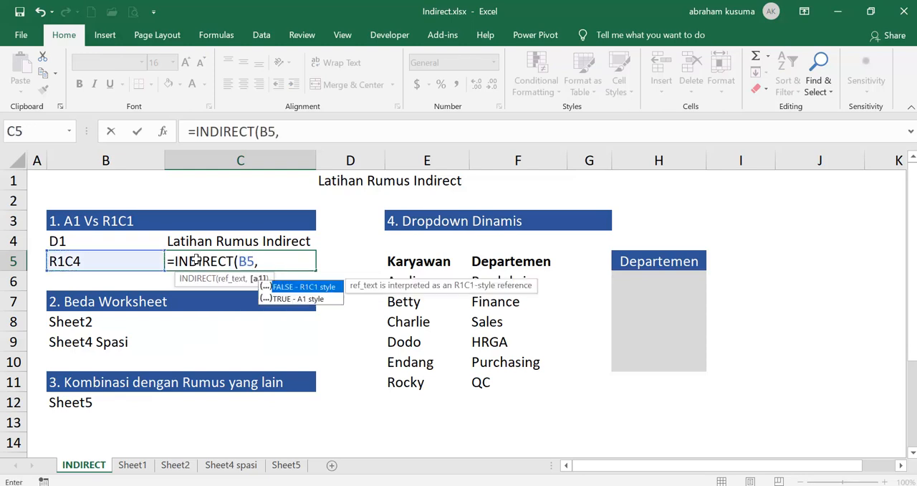
double_click(304, 290)
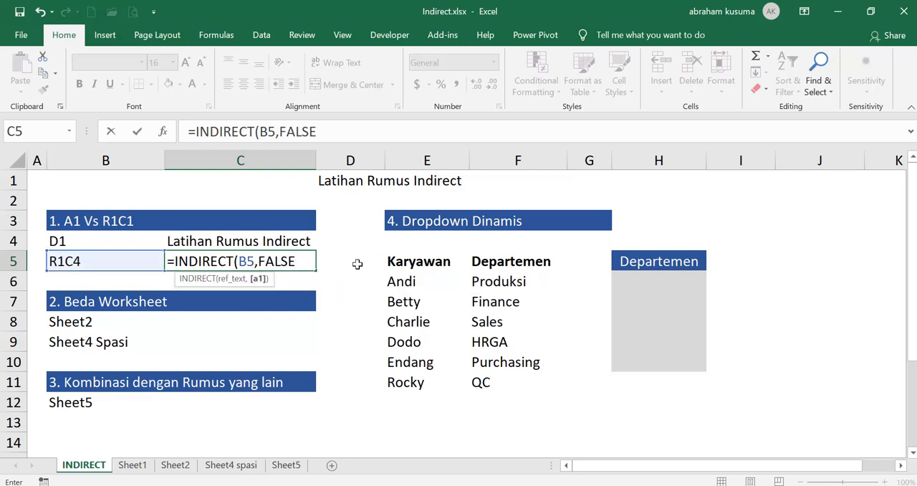
text())
key(Return)
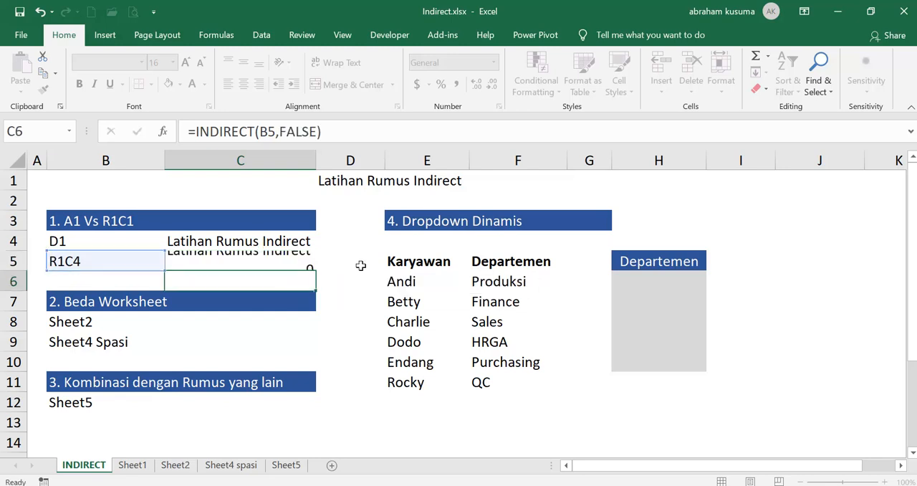
click(267, 260)
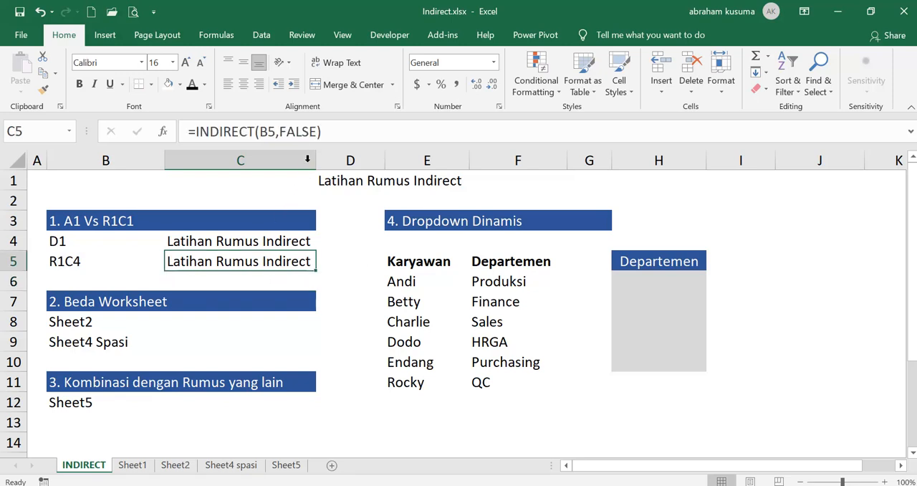
drag(281, 132, 320, 132)
key(Escape)
- Remove the optional TRUE argument from the formula in C4, making it =INDIRECT(B4)
click(284, 240)
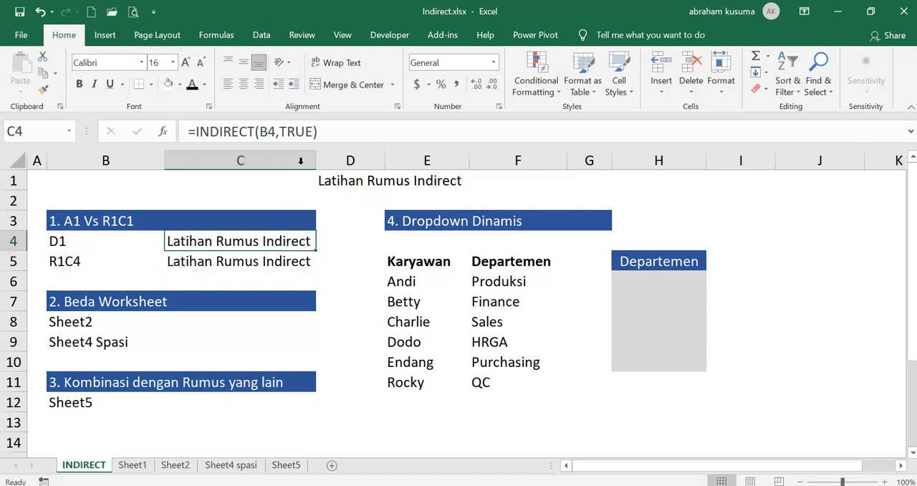
click(280, 132)
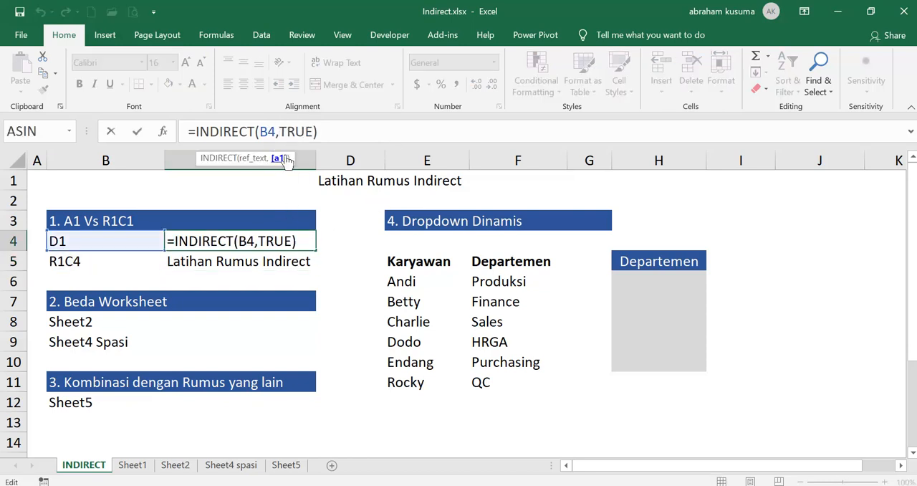
drag(278, 131, 313, 132)
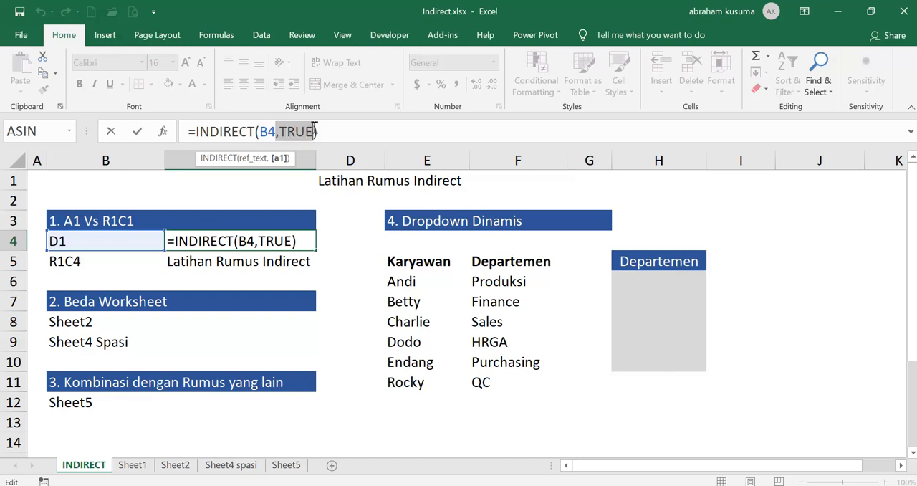
key(BackSpace)
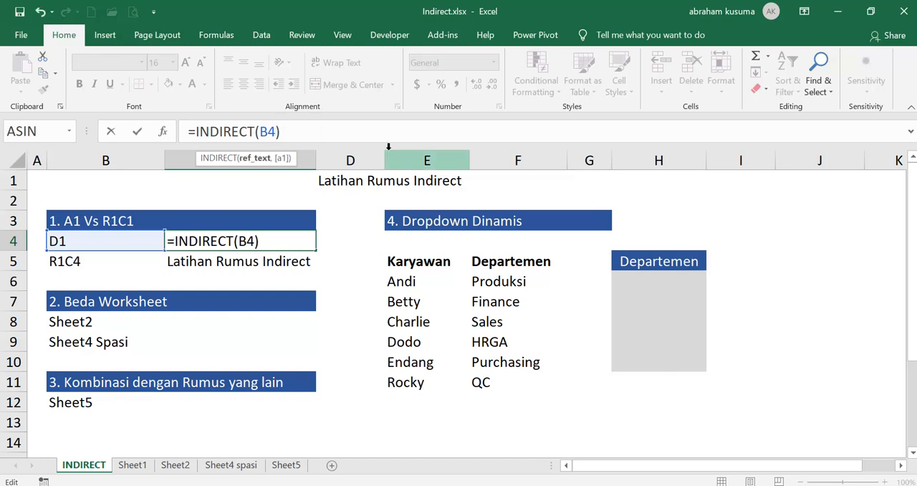
key(Return)
key(Up)
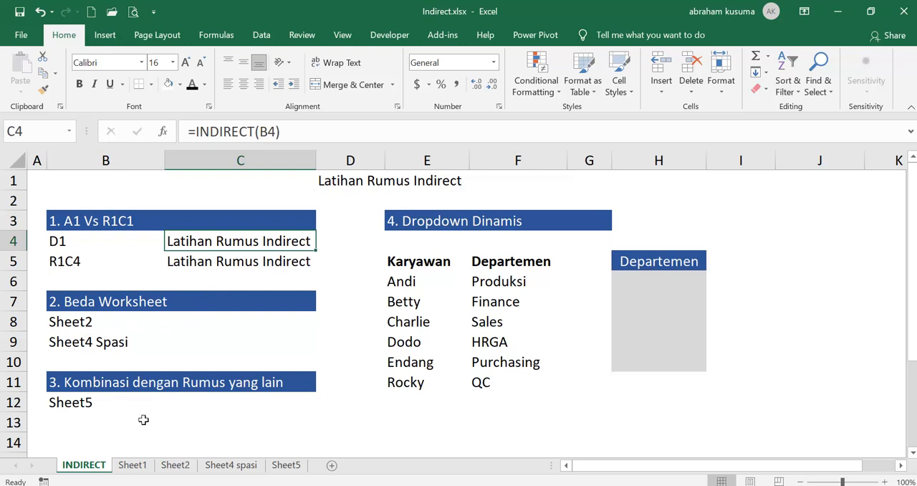
- Examine the contents of cell D1 on Sheet2 and on Sheet4 spasi
click(176, 465)
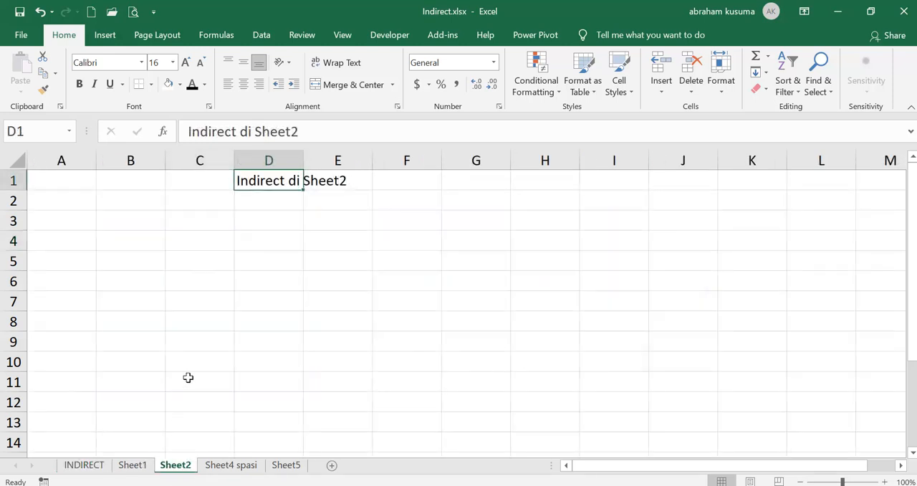
click(9, 181)
click(241, 184)
click(90, 466)
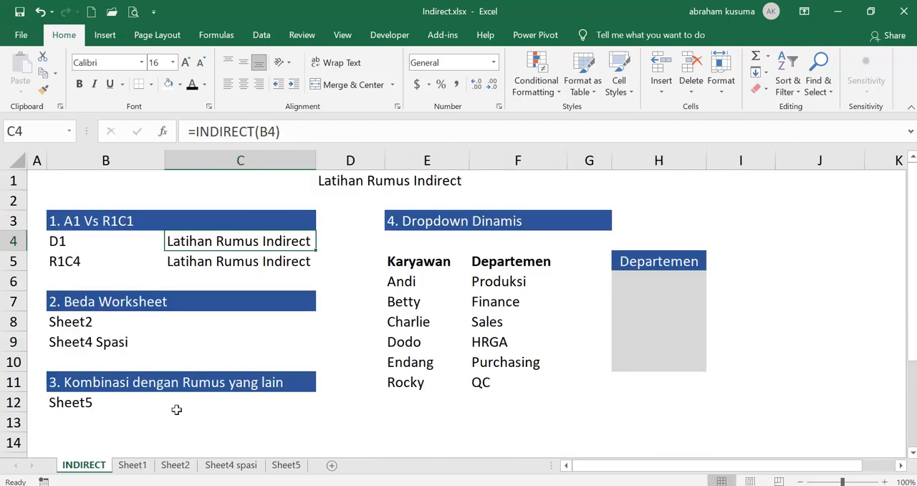
click(231, 465)
click(271, 180)
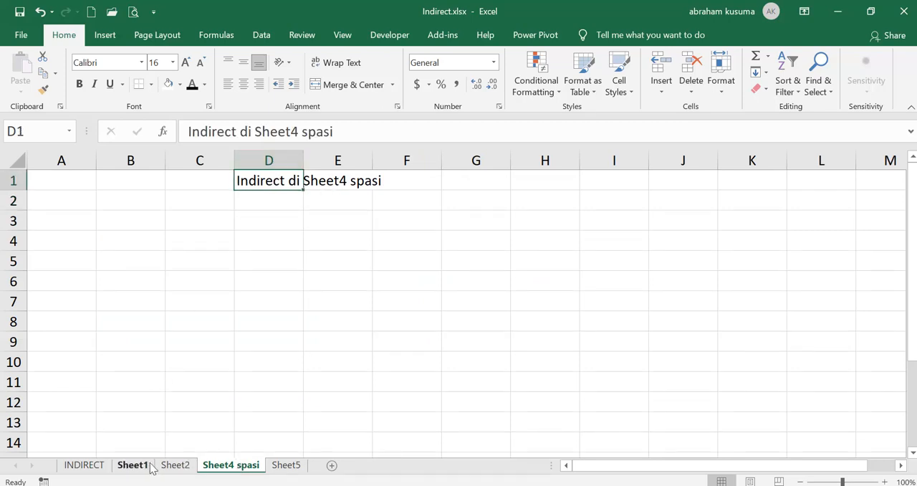
- Enter the direct reference =Sheet2!D1 in C8 of the INDIRECT sheet
click(84, 465)
click(189, 320)
text(=)
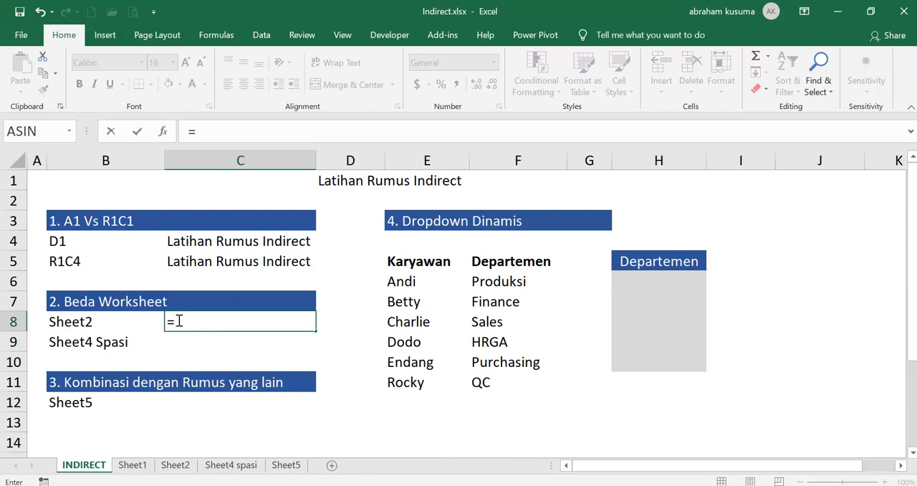
click(181, 468)
click(266, 183)
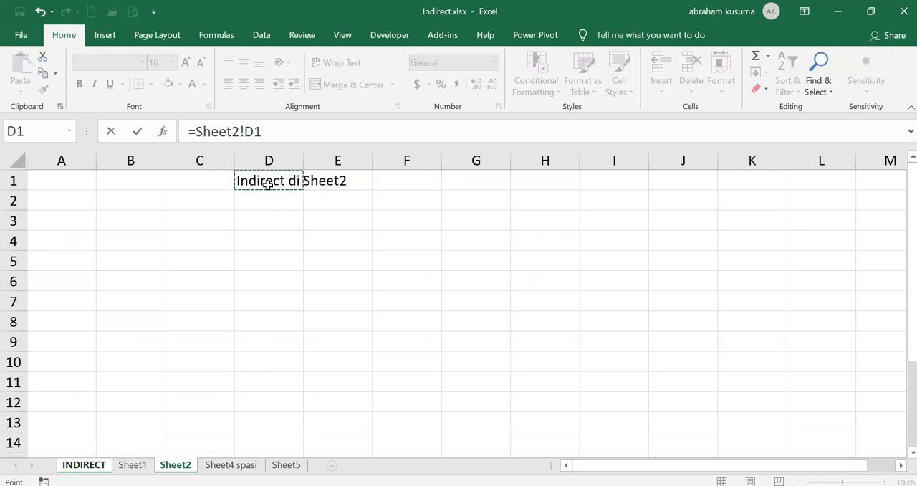
key(Return)
key(Up)
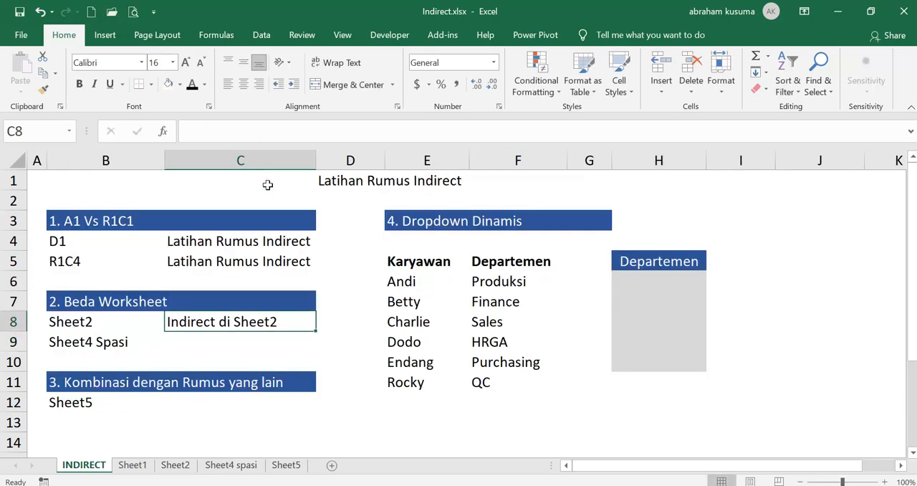
- Enter the direct reference ='Sheet4 spasi'!D1 in C9 of the INDIRECT sheet
key(Down)
text(=)
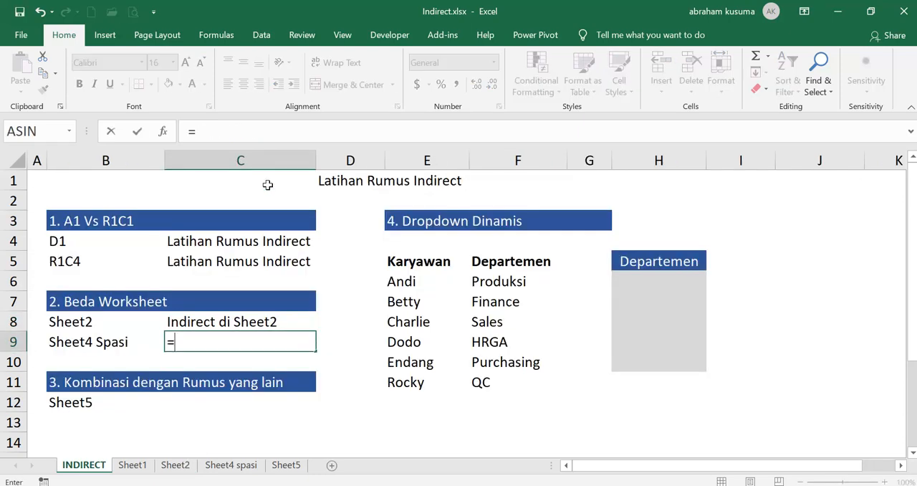
click(243, 465)
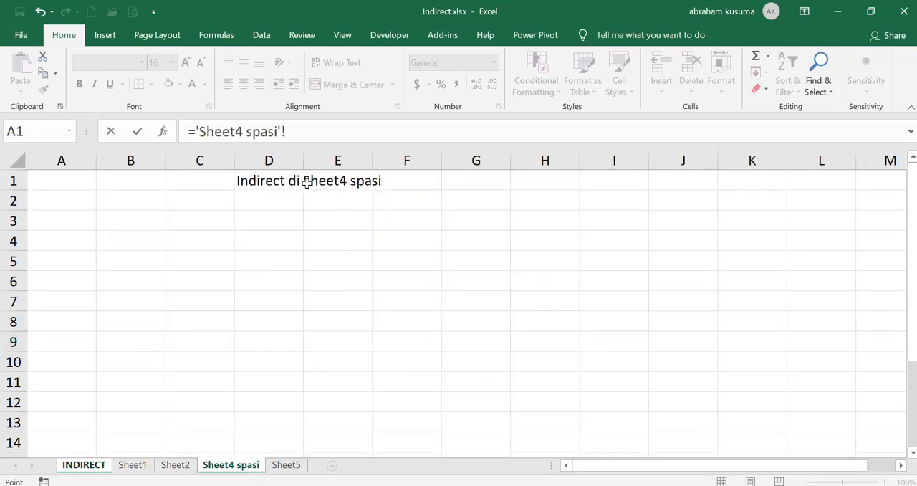
click(285, 181)
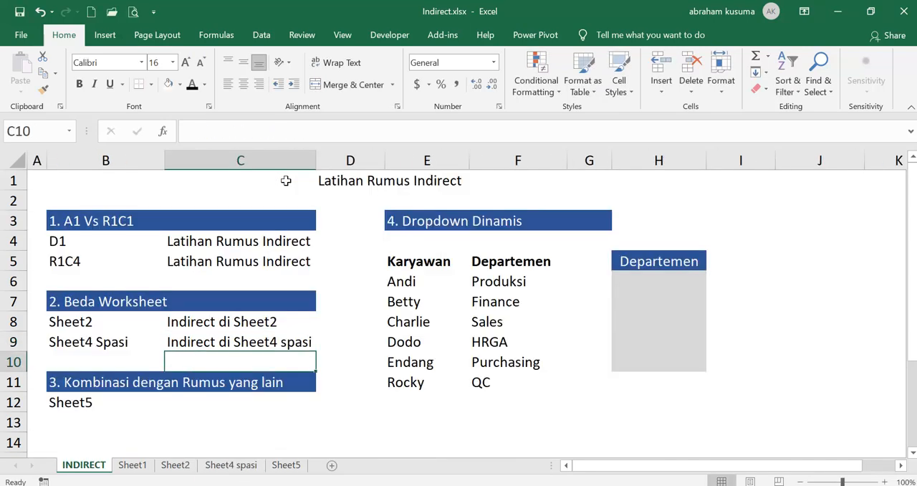
- Change the formula in C8 to =INDIRECT(B8&"!D1") so the sheet name comes from B8
key(Up)
key(Up)
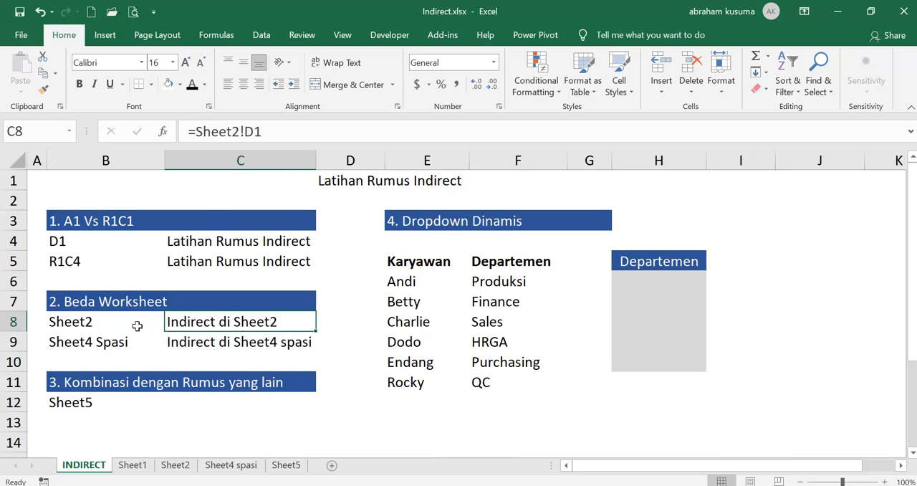
drag(194, 131, 240, 131)
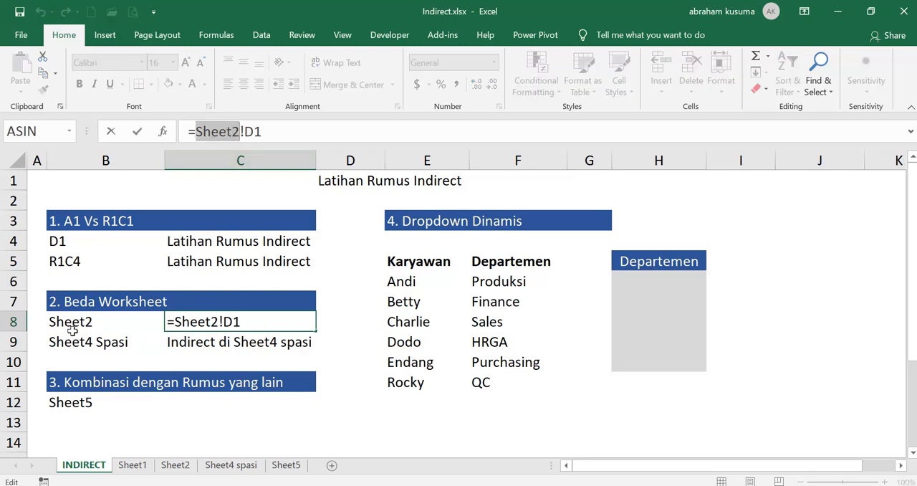
click(192, 131)
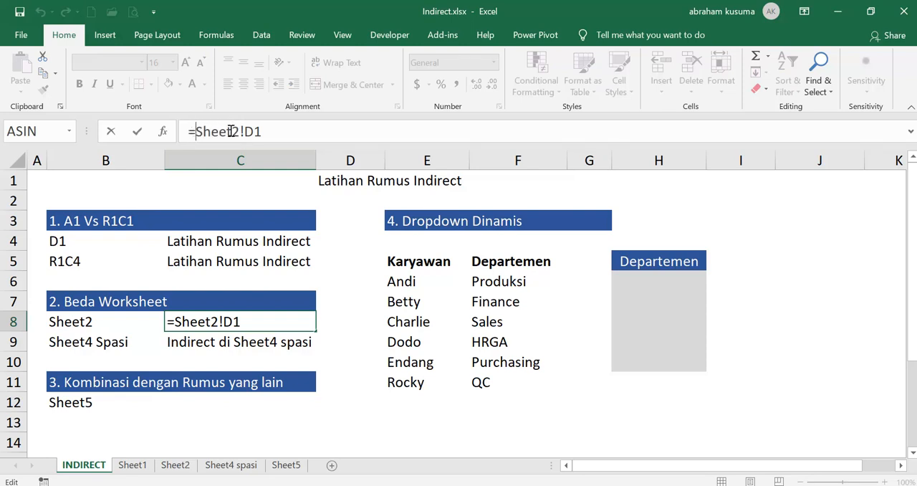
text(INDIRECT)
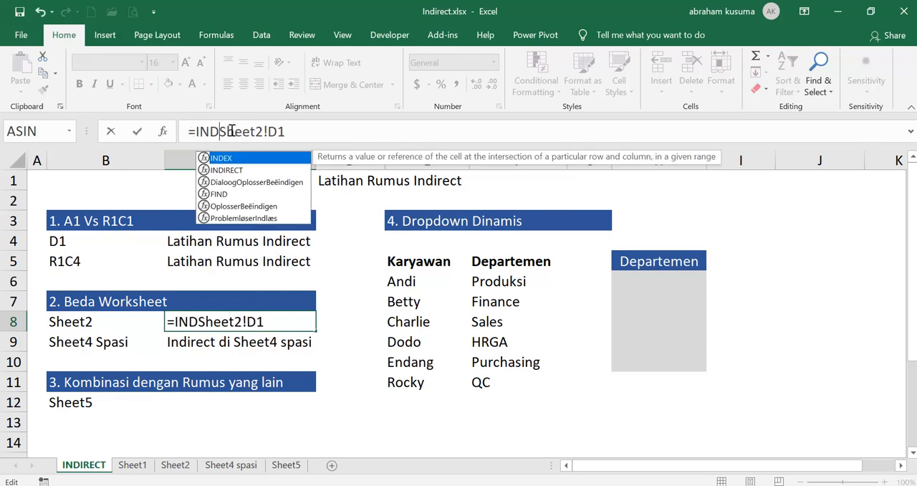
text(()
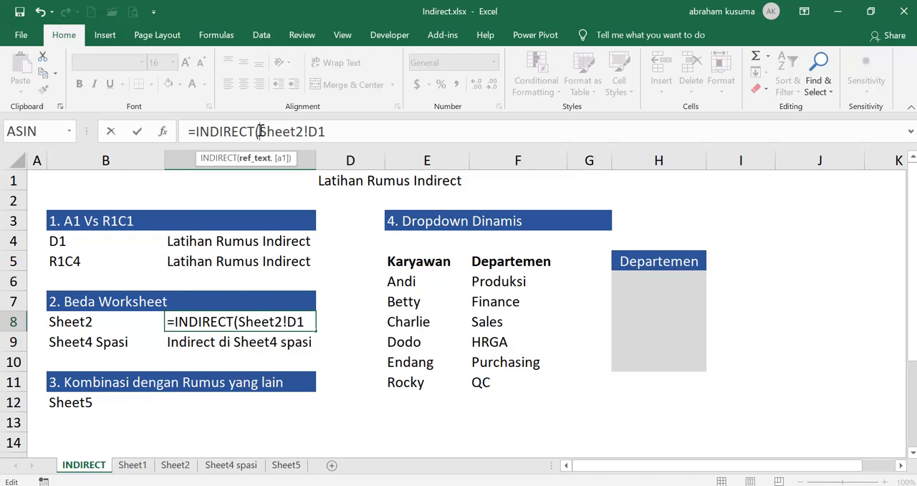
drag(259, 135, 305, 135)
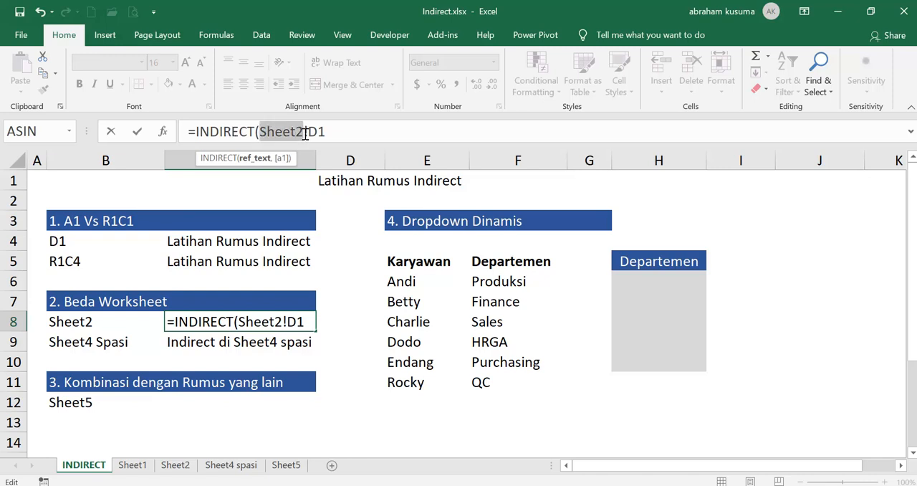
click(88, 324)
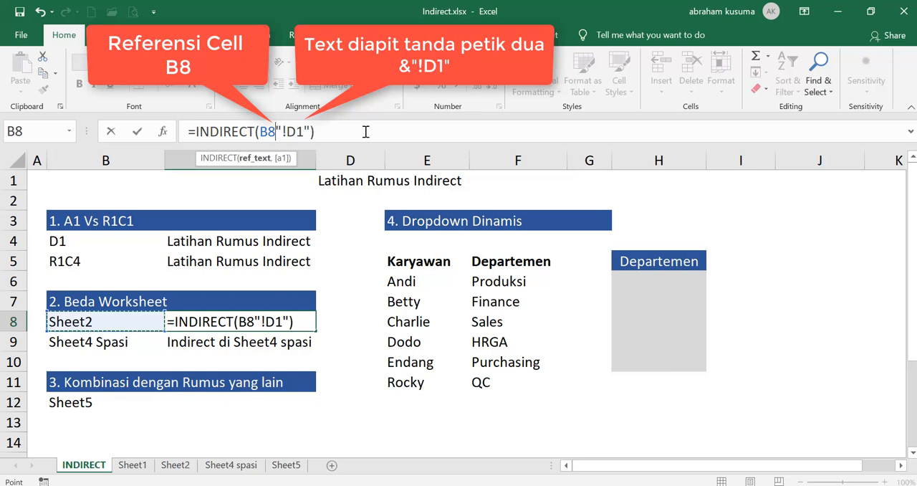
text(&)
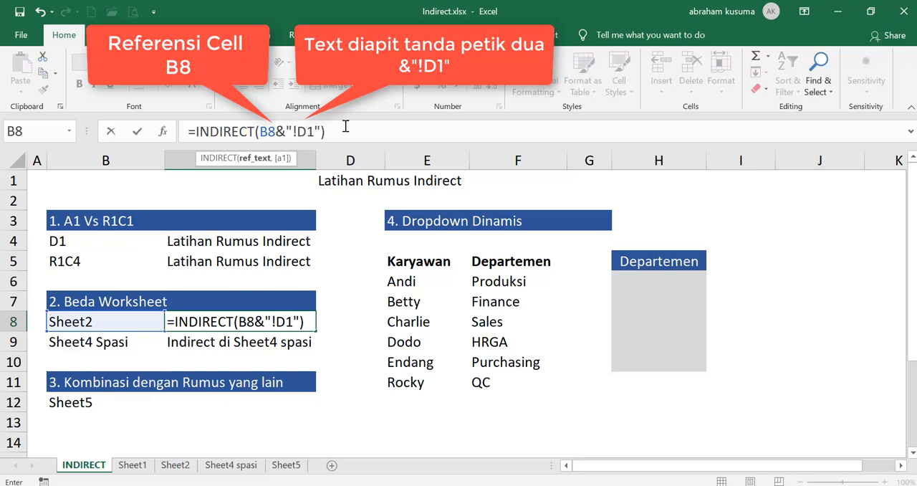
key(Return)
key(Up)
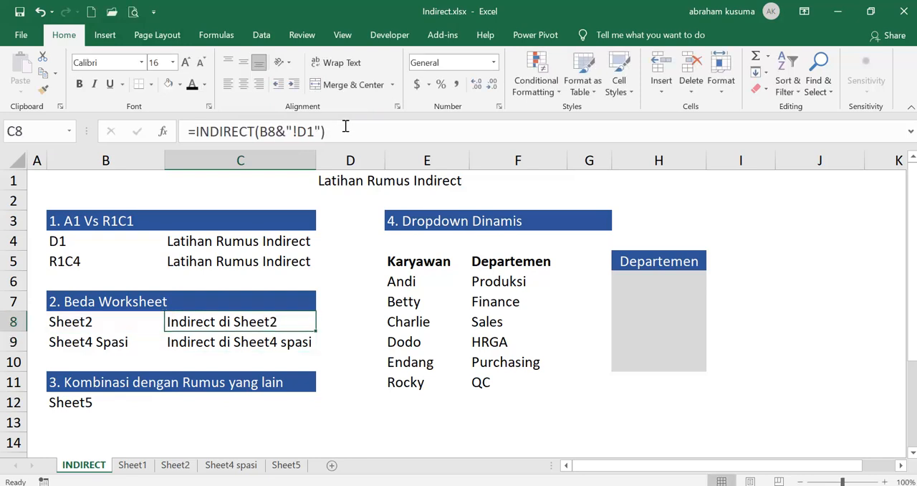
- Compare the direct reference in C9 with the sheet name in B9 and on Sheet4 spasi, examining the apostrophes around the name
click(267, 342)
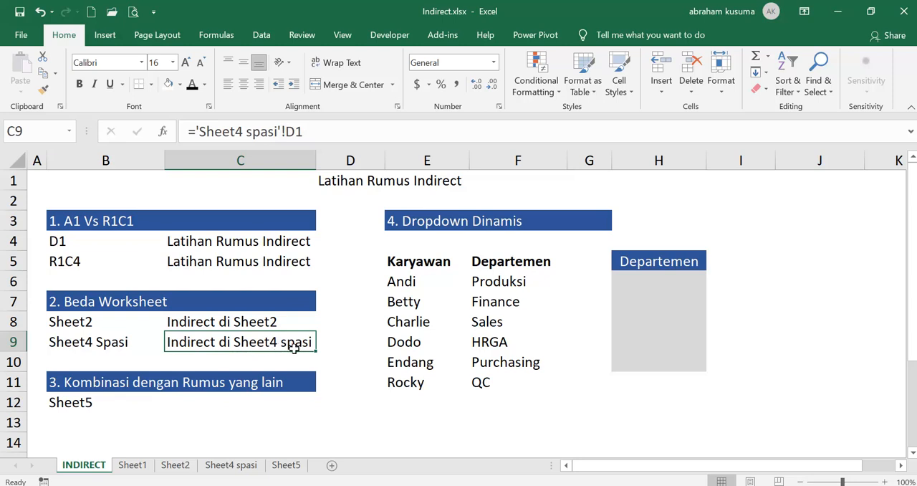
click(91, 342)
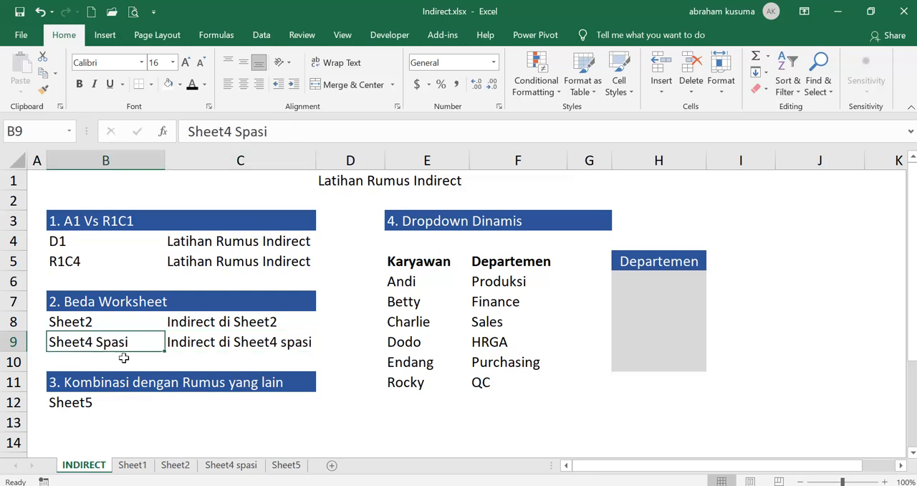
click(231, 465)
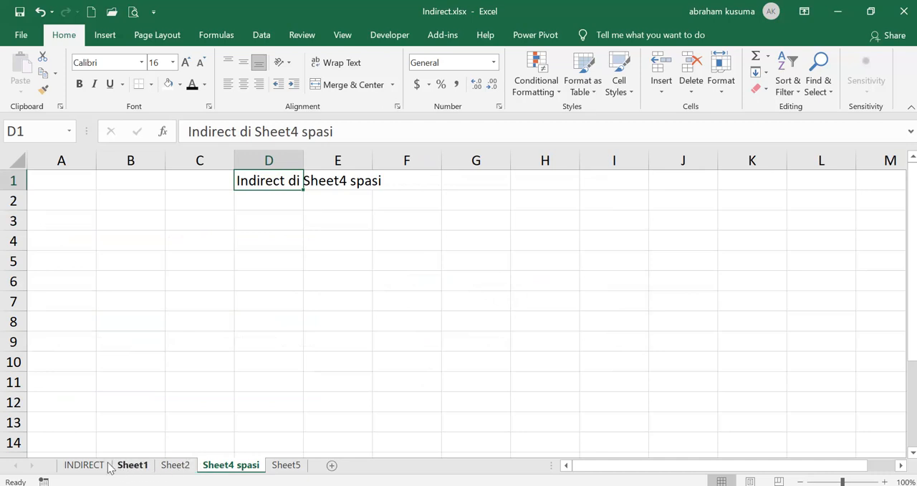
click(84, 465)
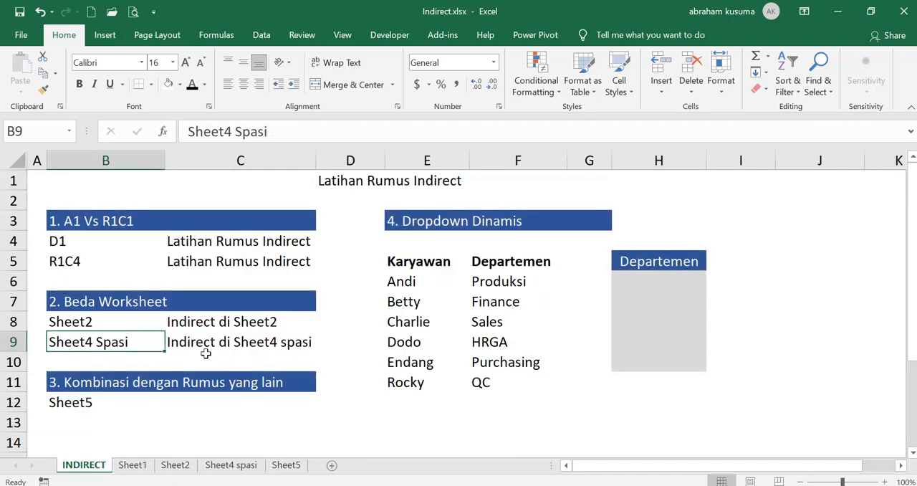
click(215, 344)
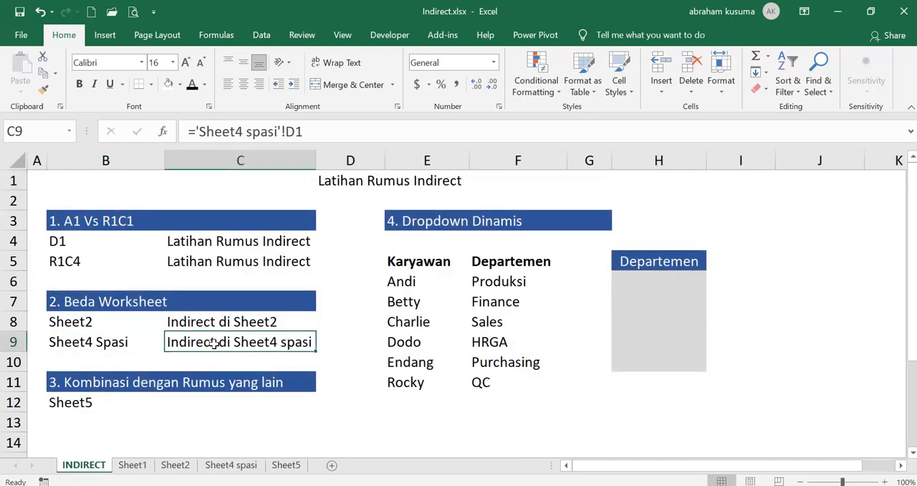
click(192, 127)
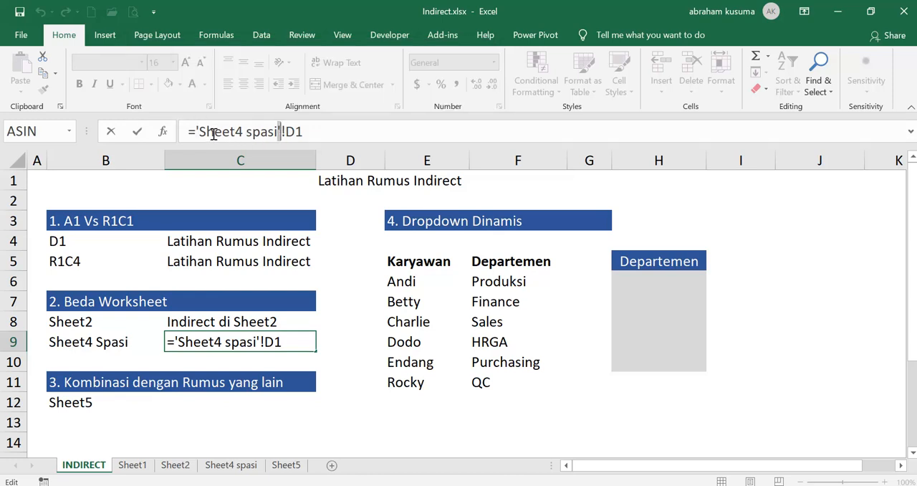
drag(201, 131, 277, 132)
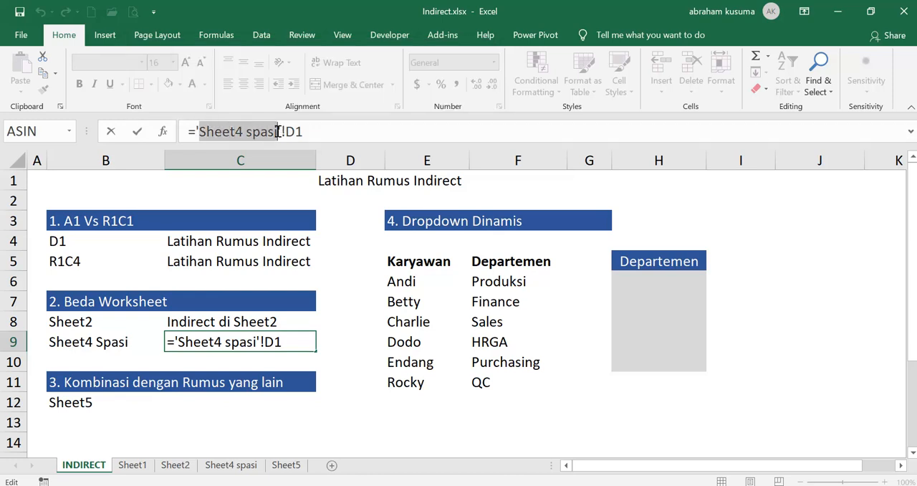
click(243, 131)
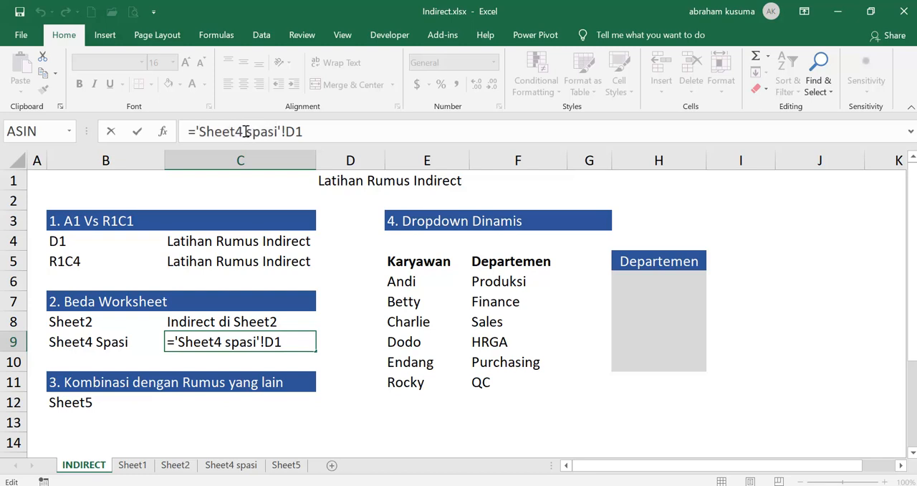
key(ctrl+Return)
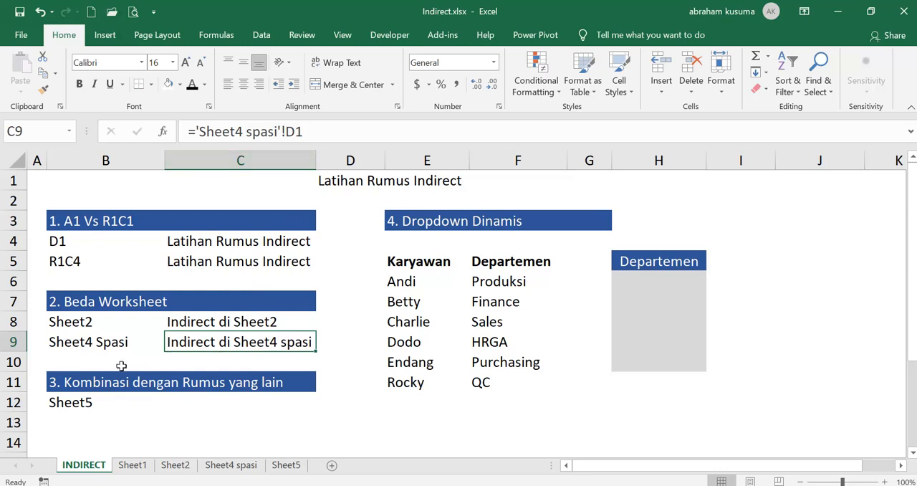
- Edit C9's formula to =INDIRECT('Sheet4 spasi&"'!D1"), joining the quoted cell-address part with an ampersand
click(195, 131)
text(INDIRECT()
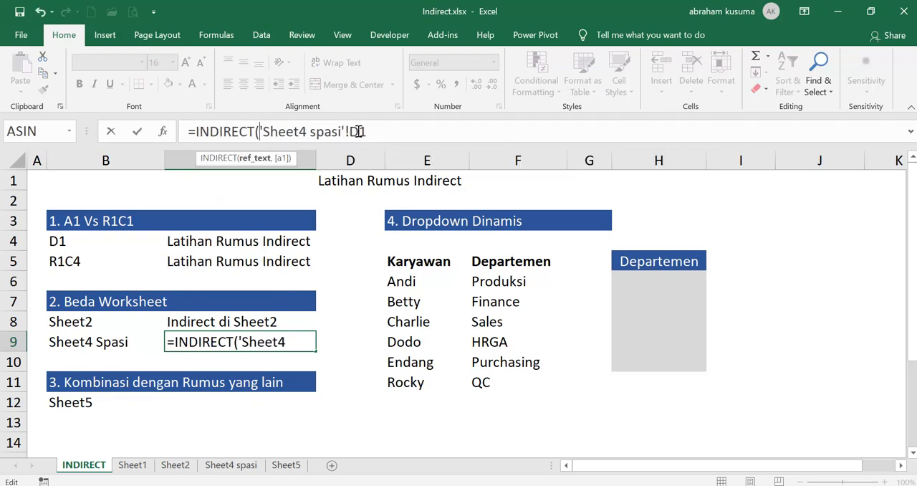
click(343, 131)
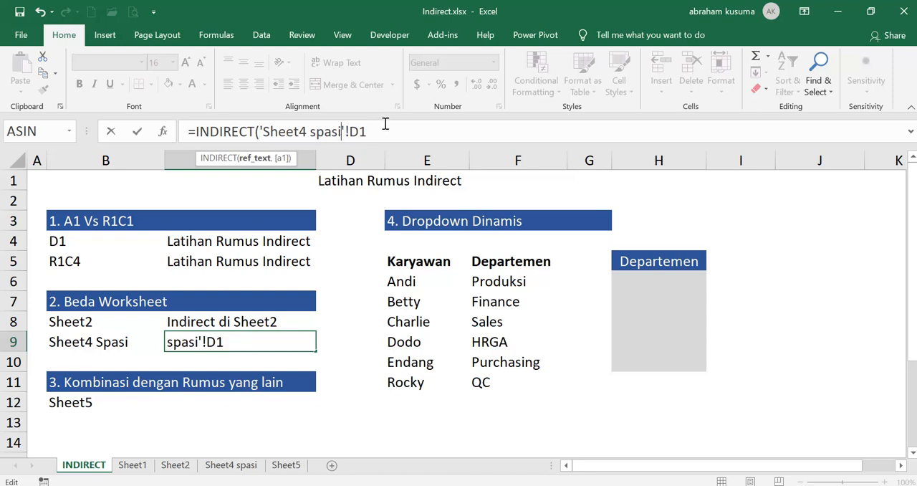
text(&)
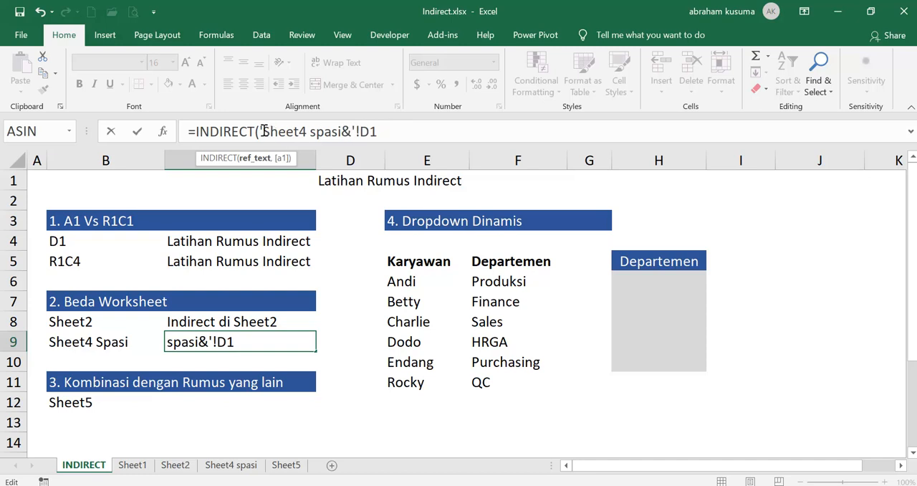
drag(262, 131, 340, 135)
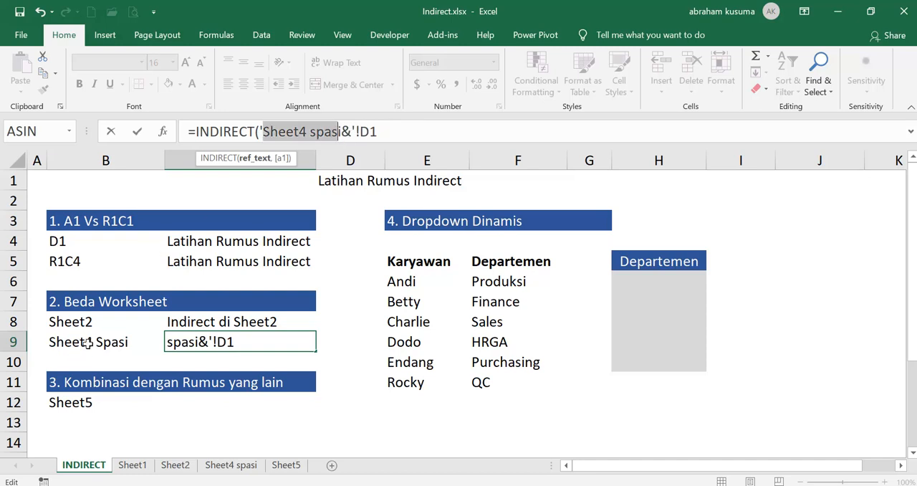
click(352, 131)
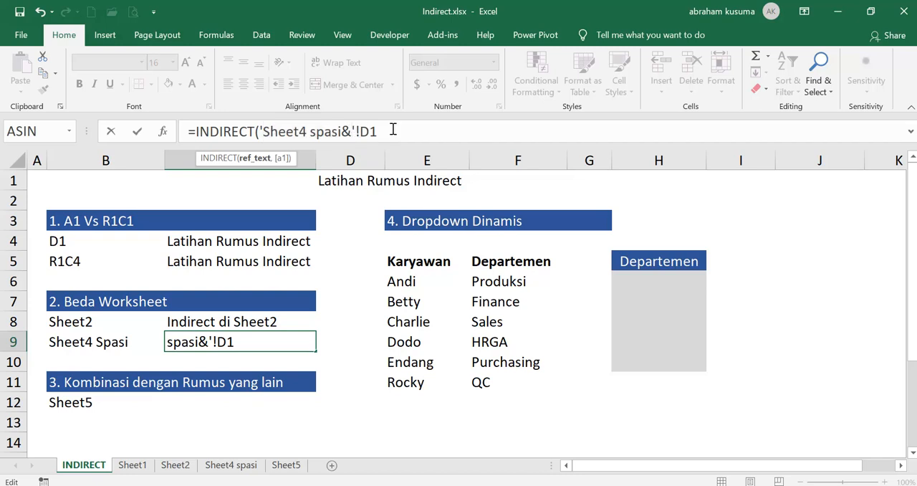
text(")
drag(388, 130, 352, 130)
click(403, 128)
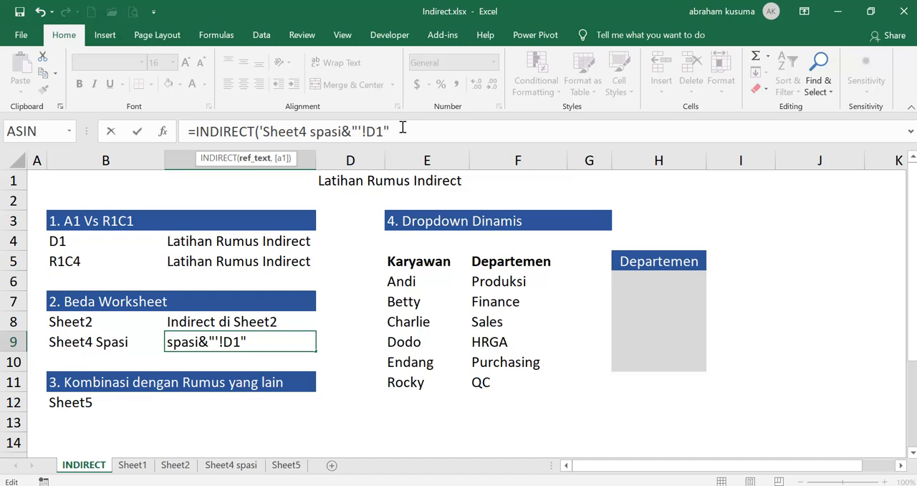
text())
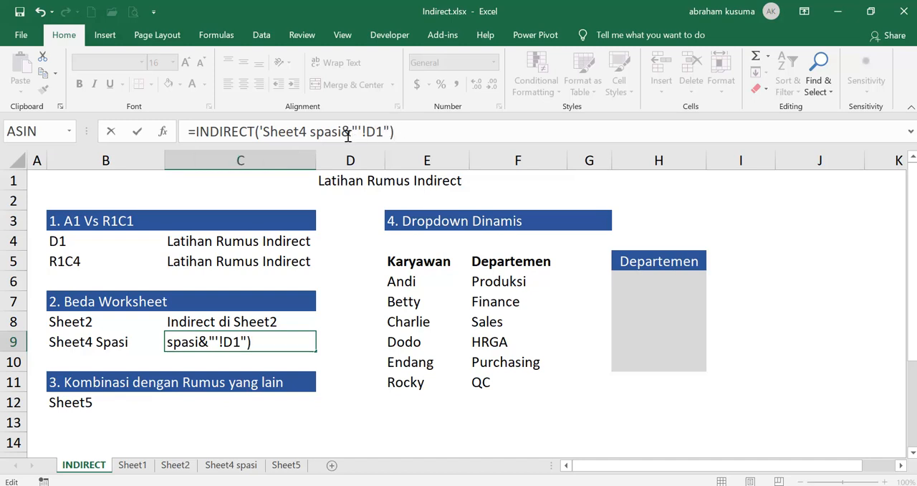
- Try to replace the typed sheet name inside C9's INDIRECT formula with a reference to B9
drag(351, 131, 391, 126)
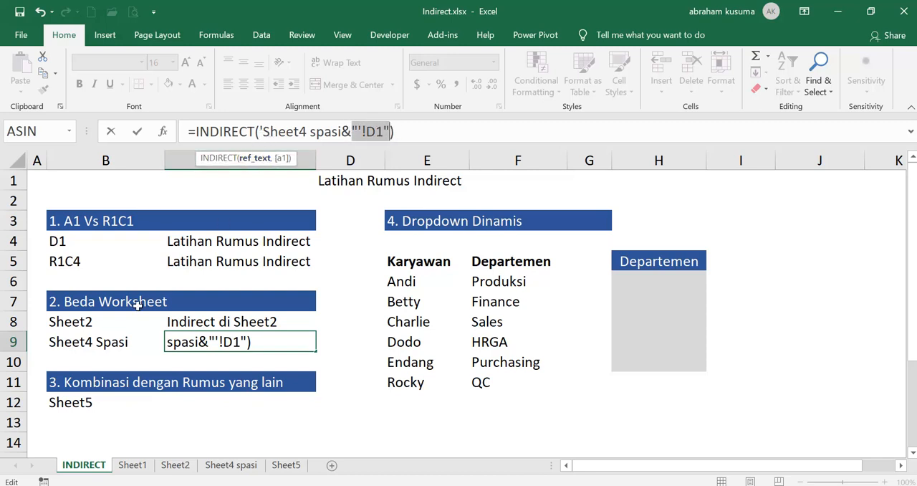
click(264, 131)
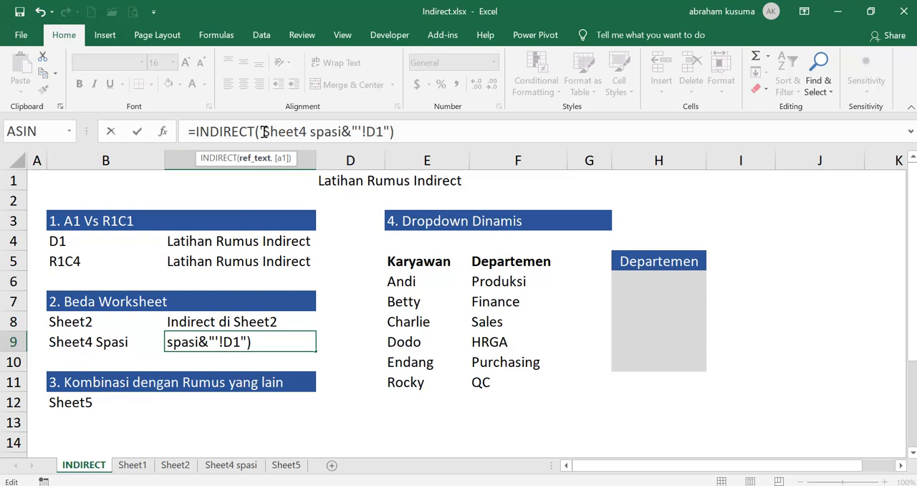
drag(264, 131, 342, 129)
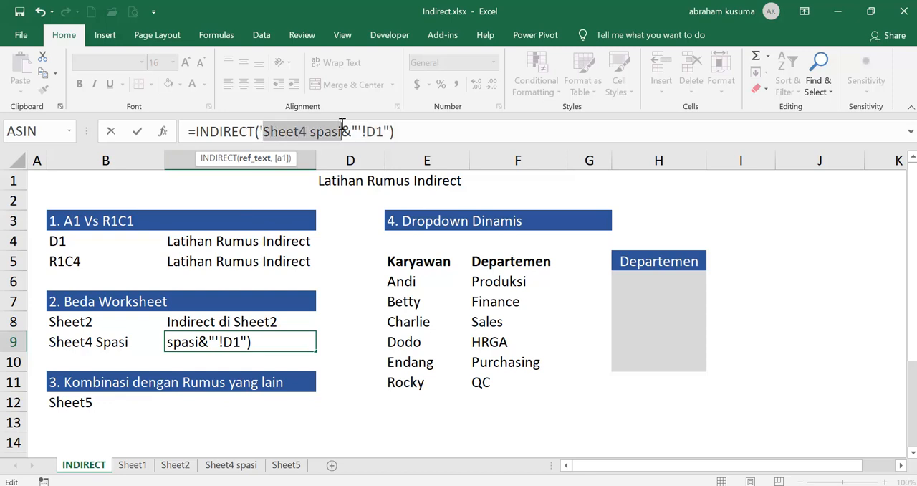
click(106, 344)
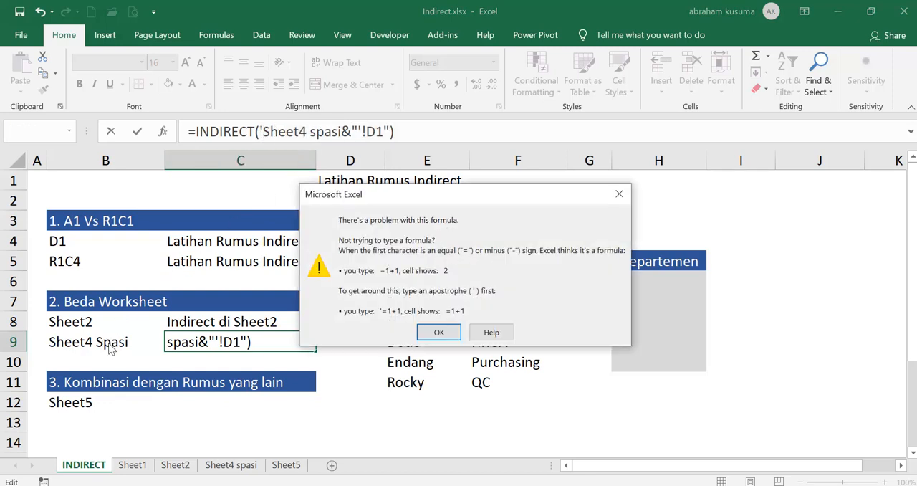
click(435, 333)
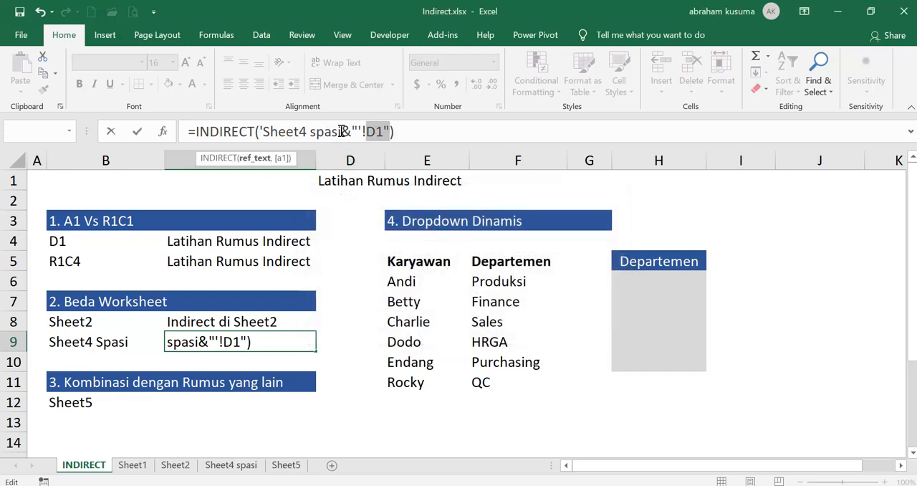
- Enclose the opening apostrophe in C9's INDIRECT formula in double quotation marks and join it to the sheet name with an ampersand
drag(341, 131, 265, 136)
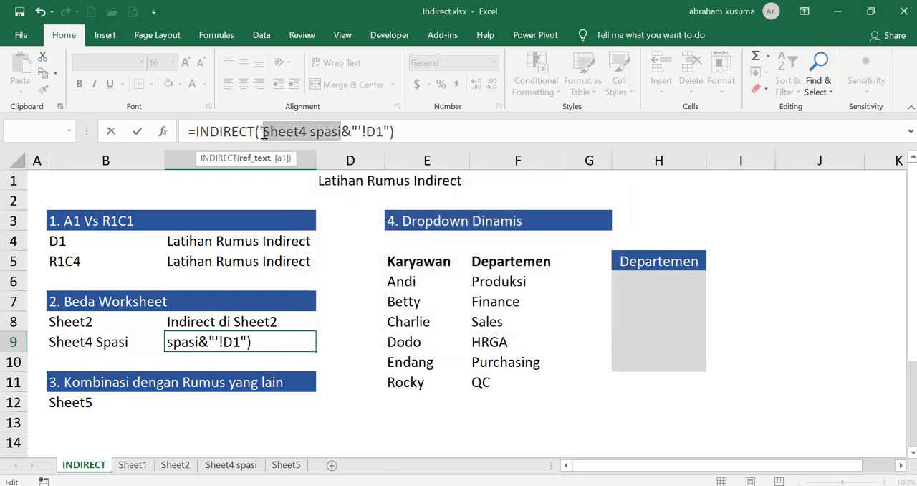
click(261, 131)
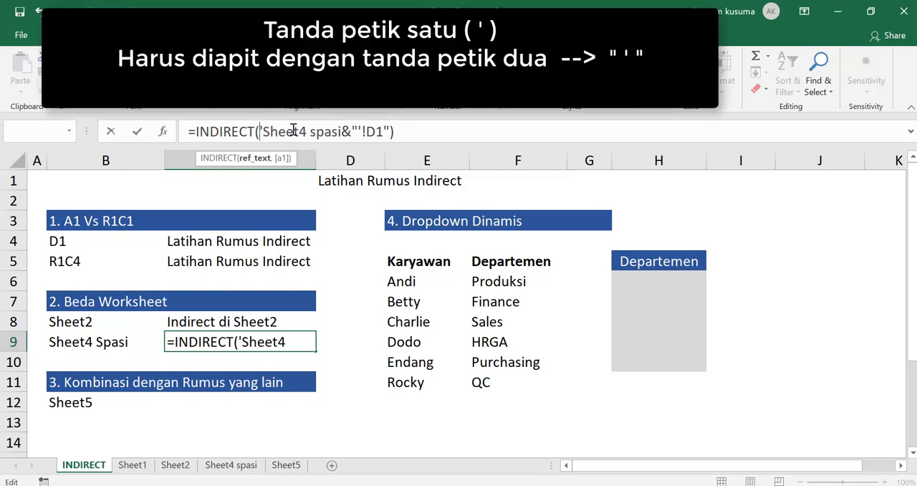
text(")
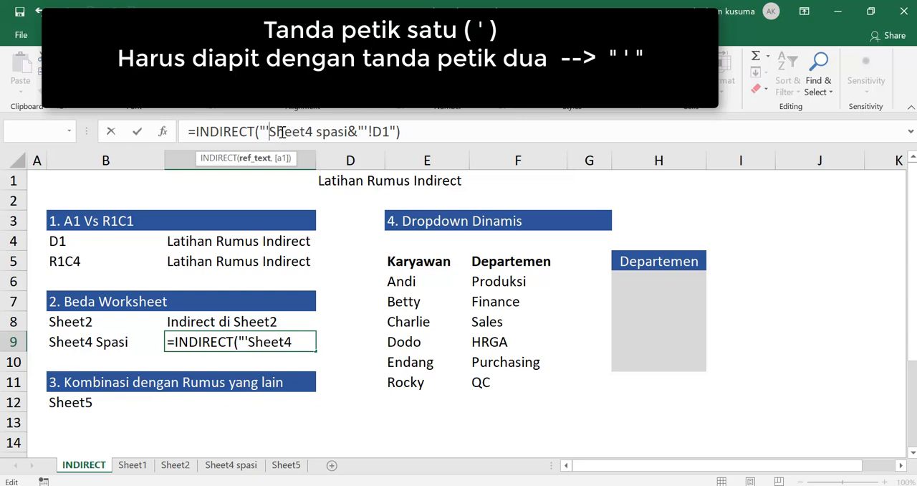
text(")
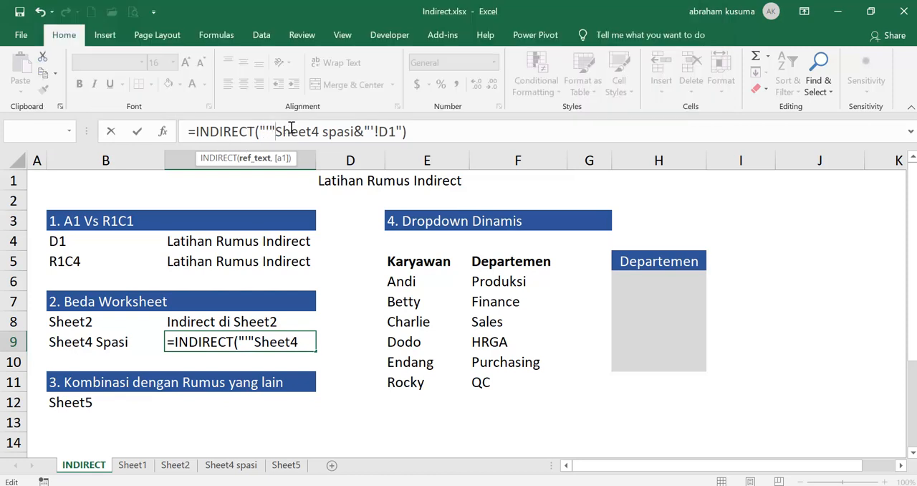
text(&)
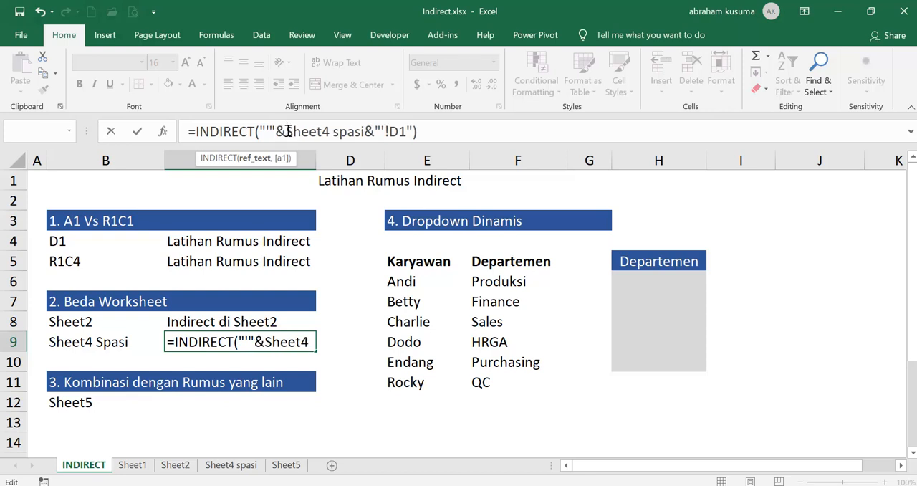
- Replace the typed sheet name in C9 with a reference to B9, completing =INDIRECT("'"&B9&"'!D1")
drag(287, 131, 365, 145)
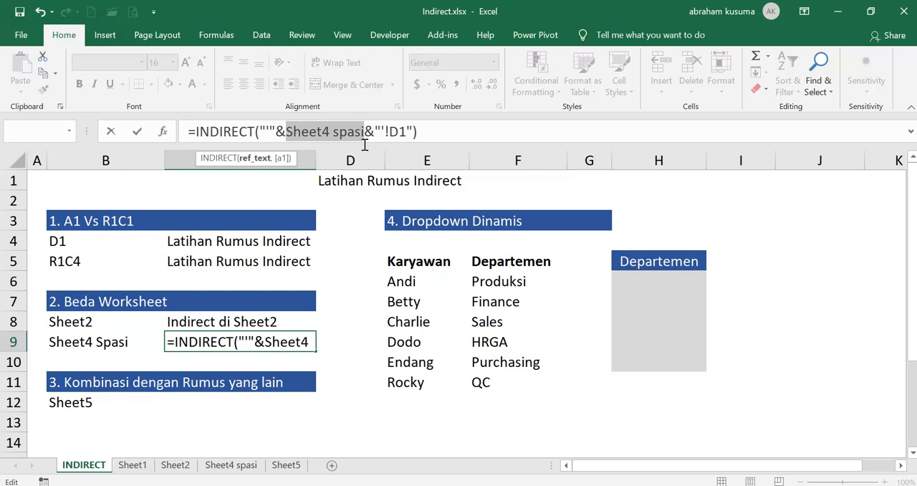
click(87, 342)
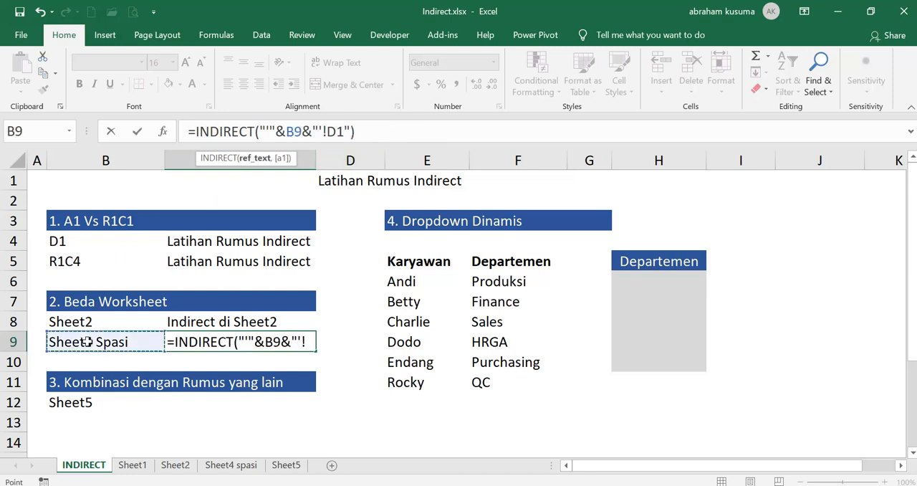
click(322, 131)
drag(313, 132, 351, 129)
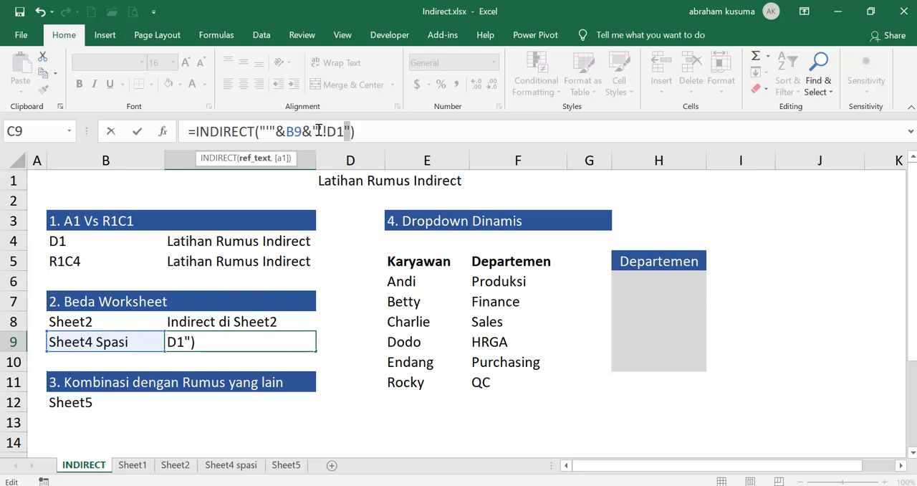
click(382, 131)
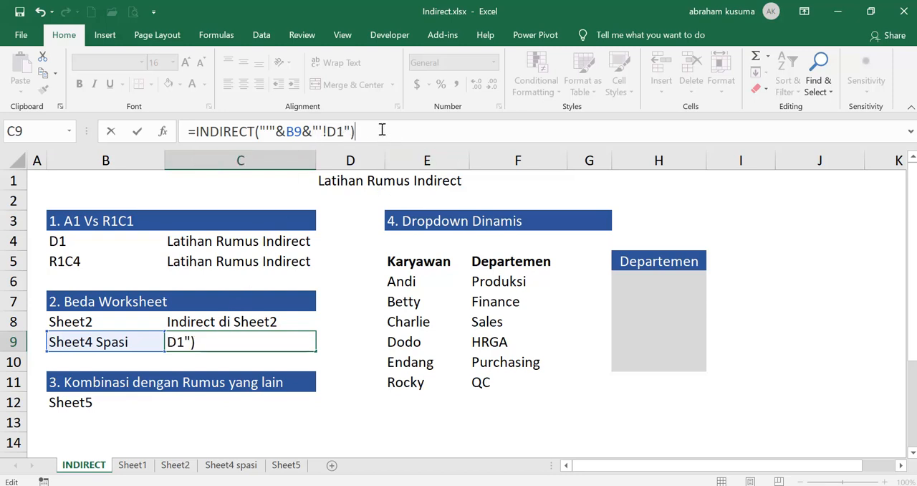
key(Return)
key(Up)
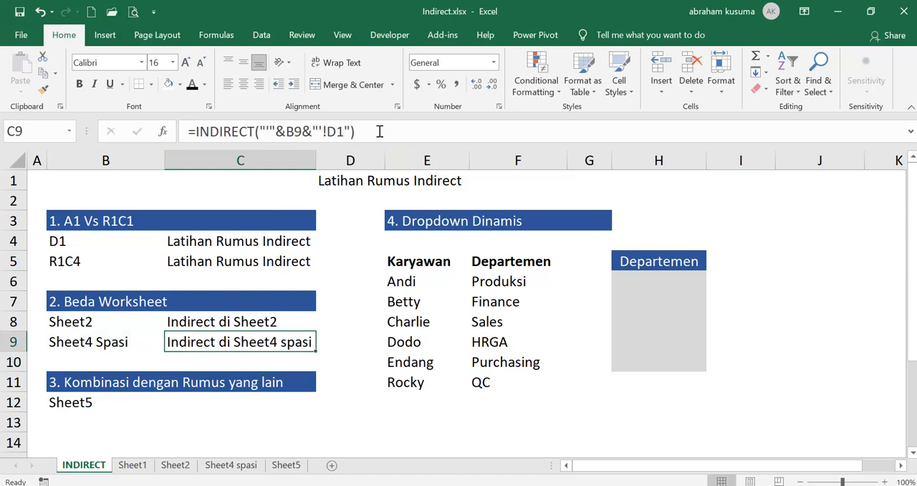
- Enter =SUM(Sheet5!C3:C5) in C12 to total the Penjualan values on Sheet5
key(Down)
key(Down)
key(Down)
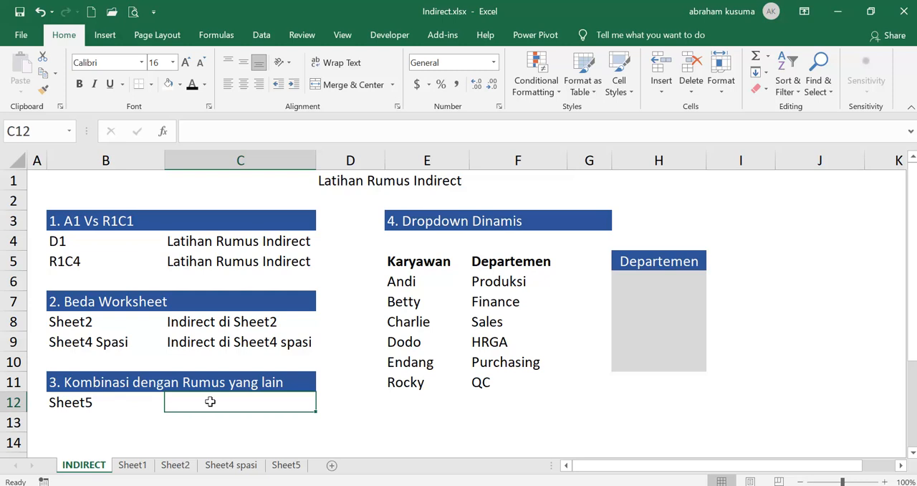
text(=SUM()
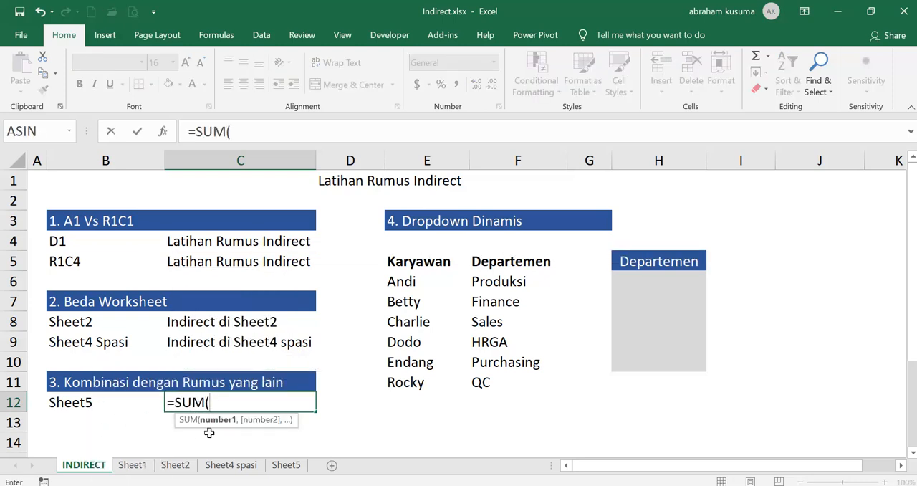
click(286, 465)
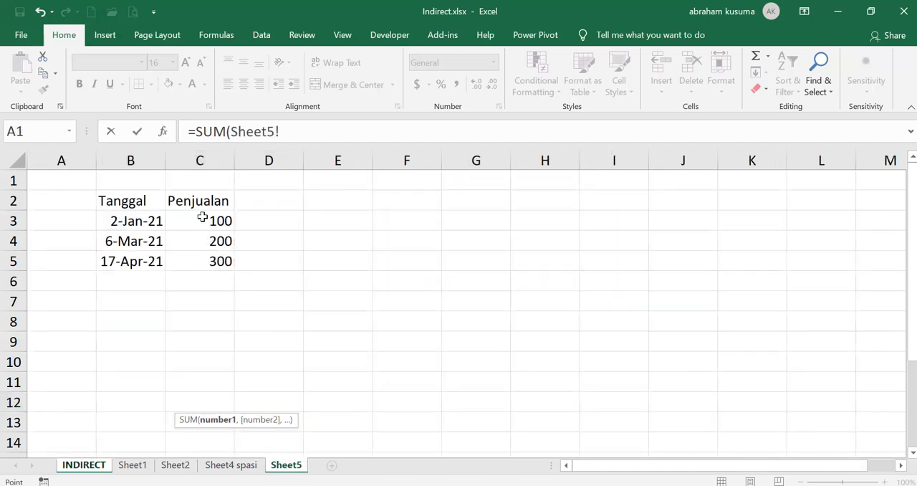
drag(202, 218, 202, 259)
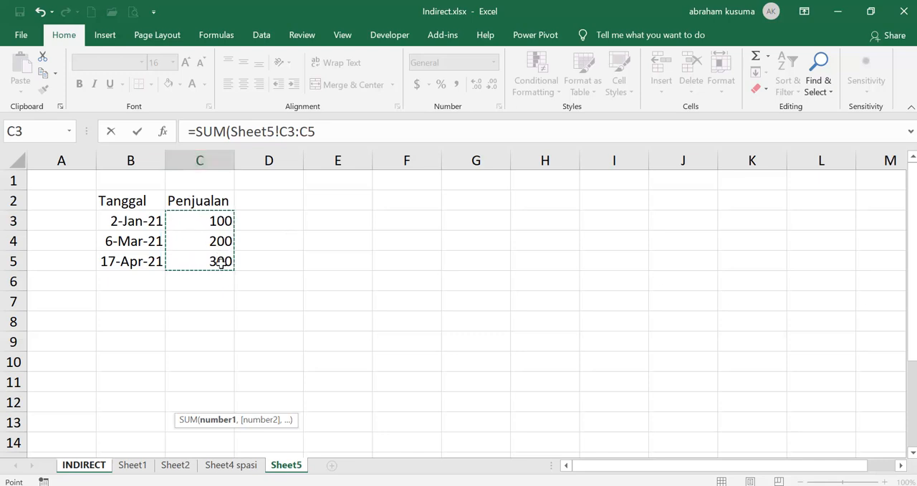
key(Return)
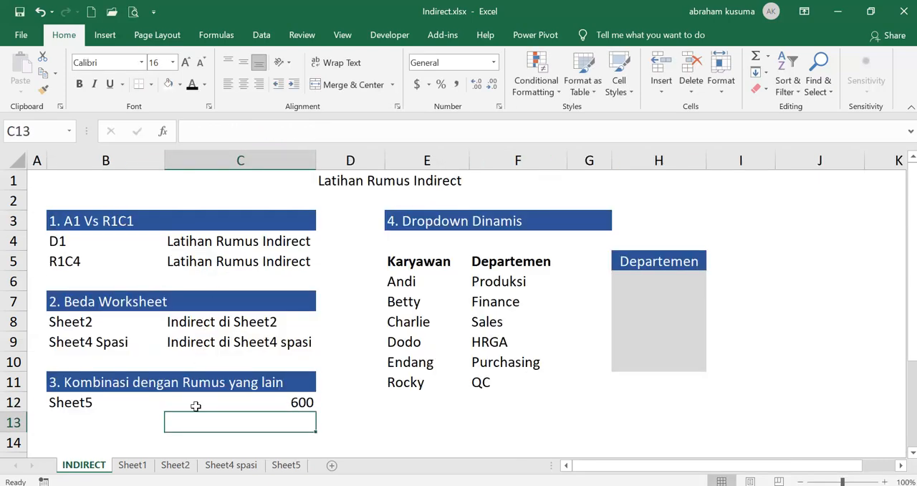
- Insert INDIRECT( in front of the Sheet5 reference inside C12's SUM formula
click(225, 402)
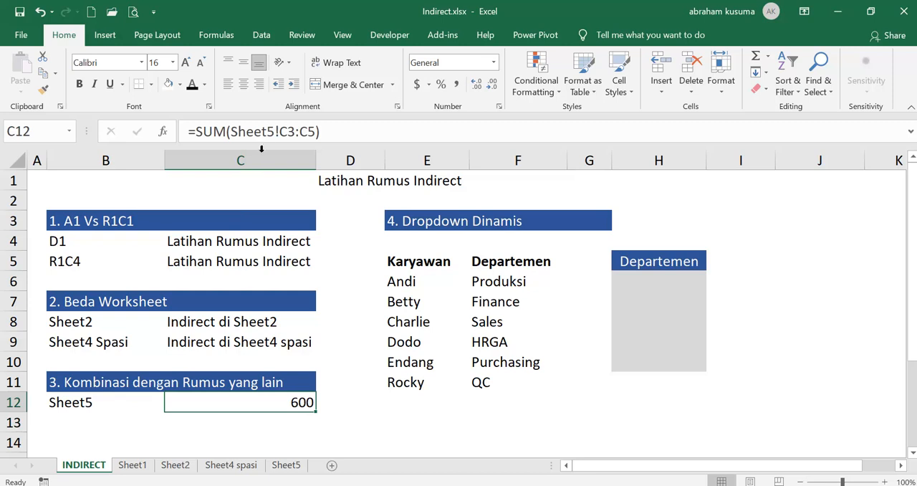
double_click(201, 401)
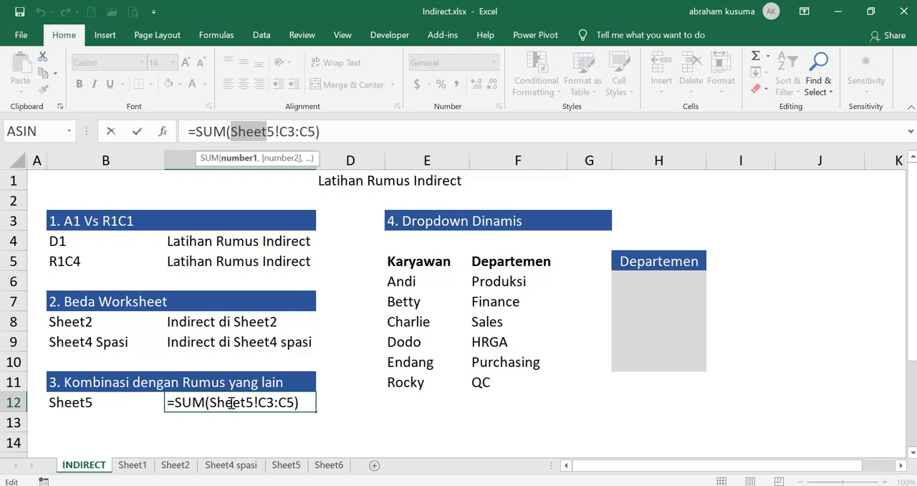
key(Escape)
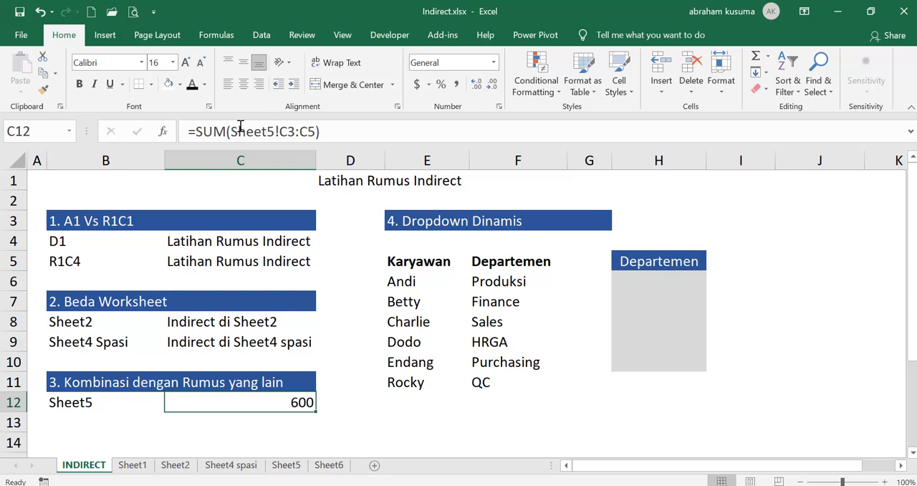
drag(230, 131, 273, 125)
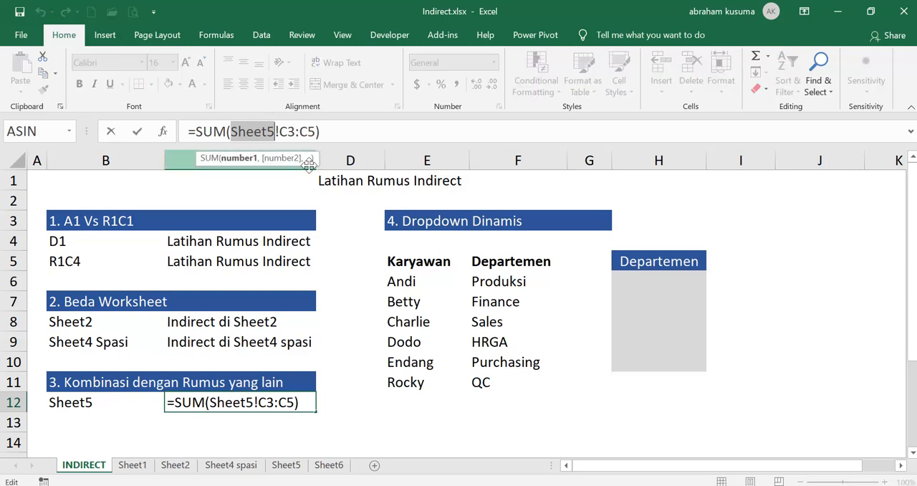
key(Left)
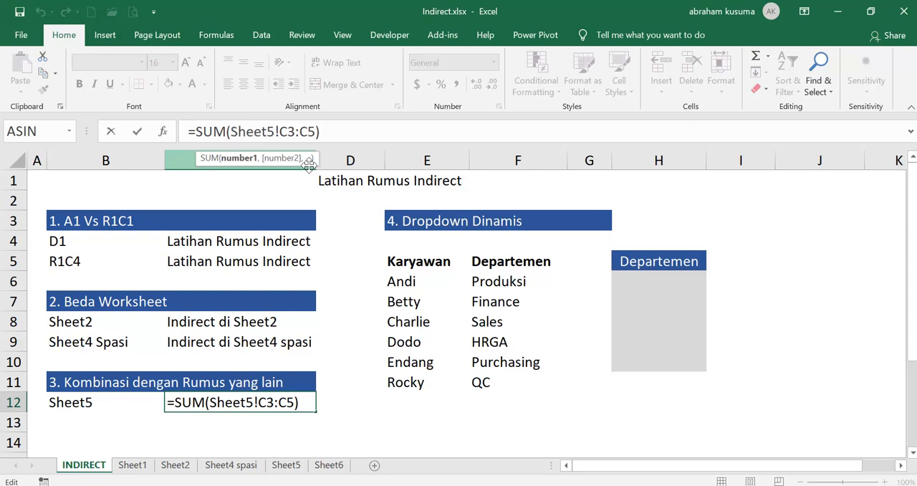
text(INDIRECT)
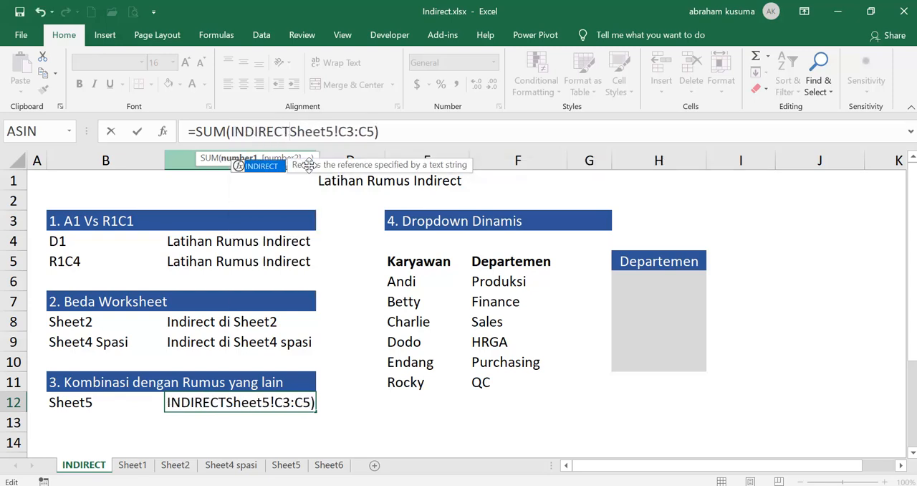
text(()
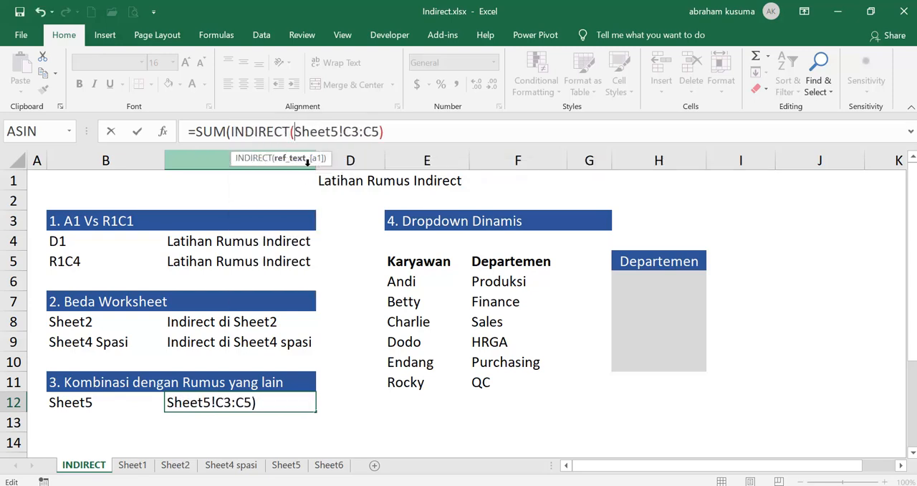
- Replace the typed sheet name in C12 with B12 and quote the range part, completing =SUM(INDIRECT(B12&"!C3:C5"))
drag(294, 131, 338, 131)
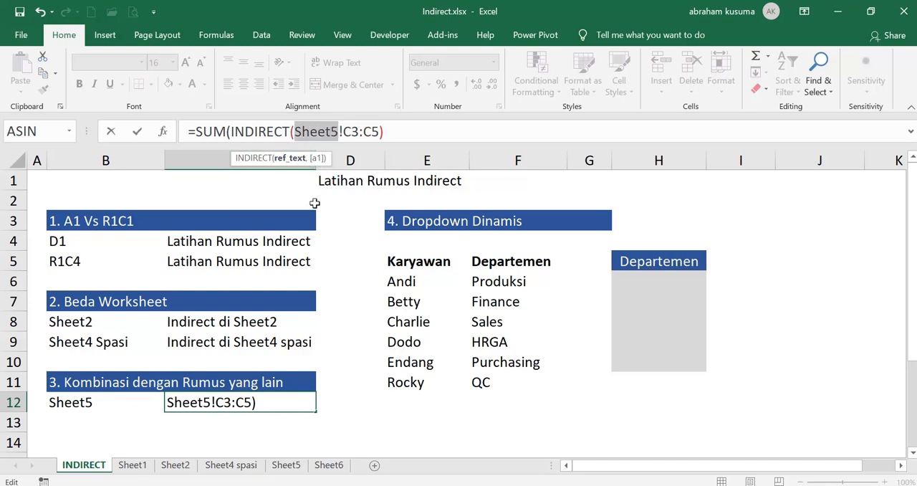
click(91, 402)
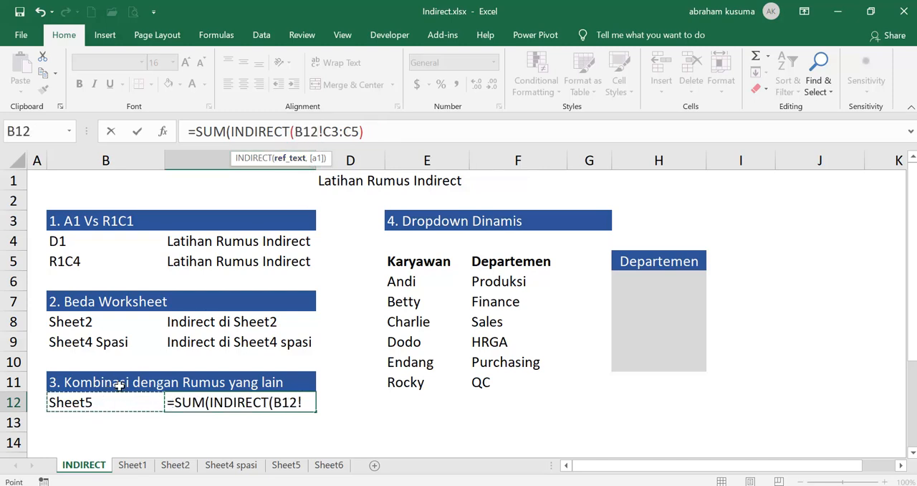
text(&)
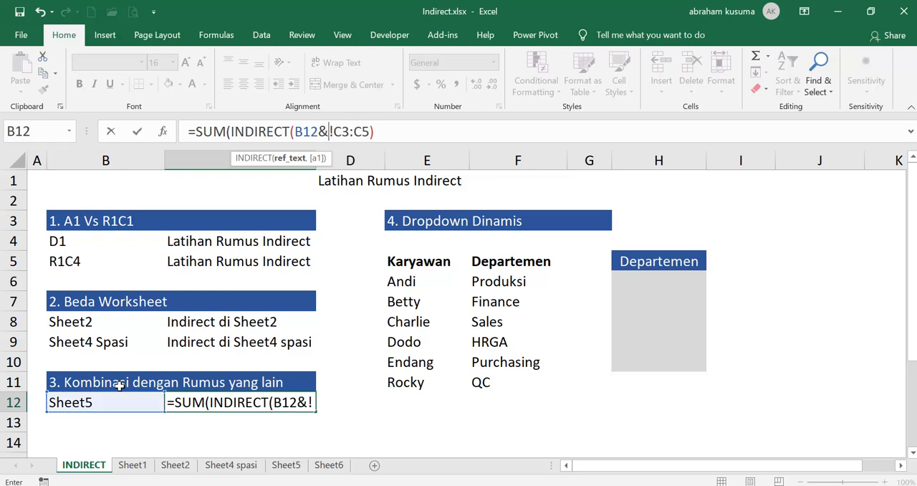
text(")
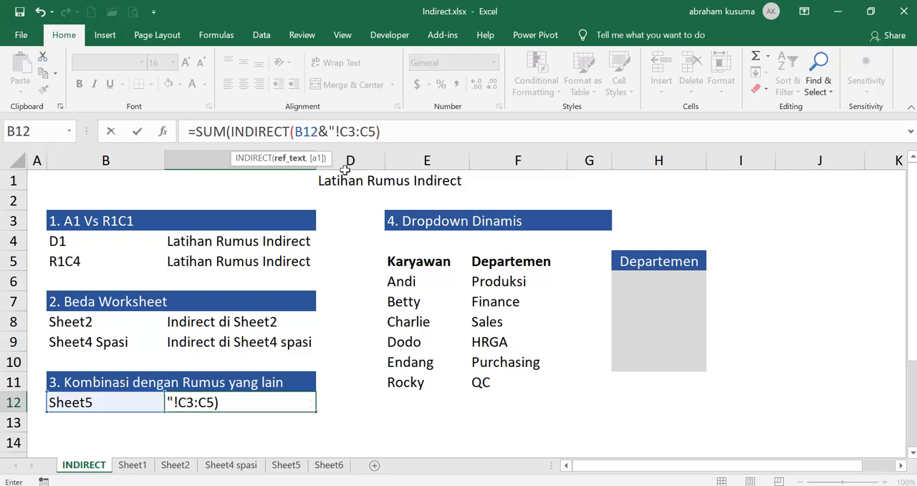
click(380, 131)
text(")
key(Return)
key(Return)
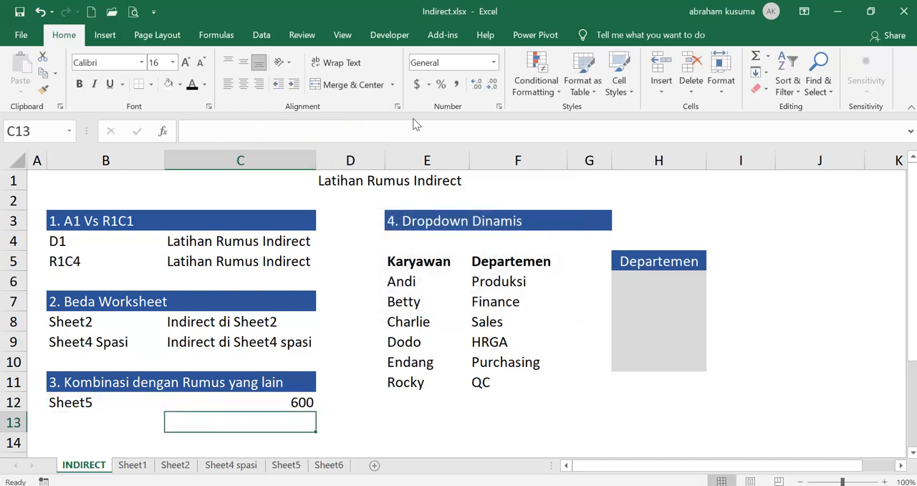
key(Up)
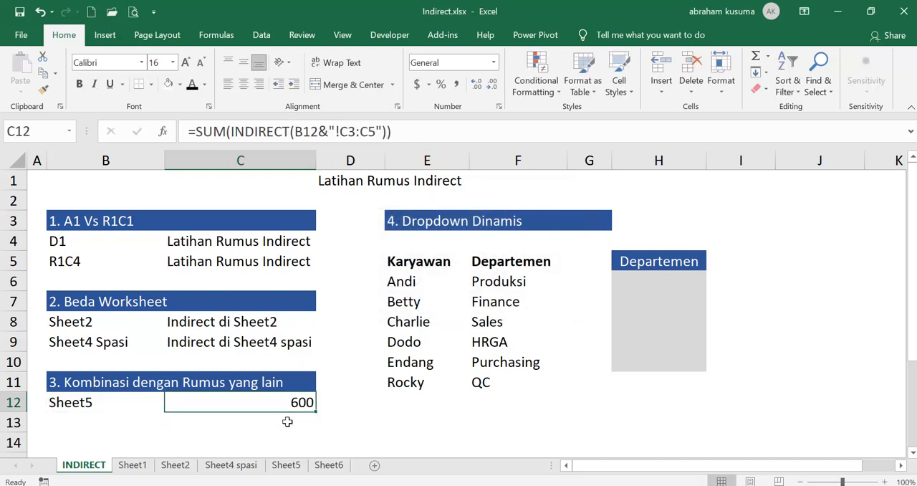
- Compare the Penjualan values in C3:C5 on Sheet5 and Sheet6
click(285, 464)
drag(212, 220, 204, 263)
key(ctrl+Page_Down)
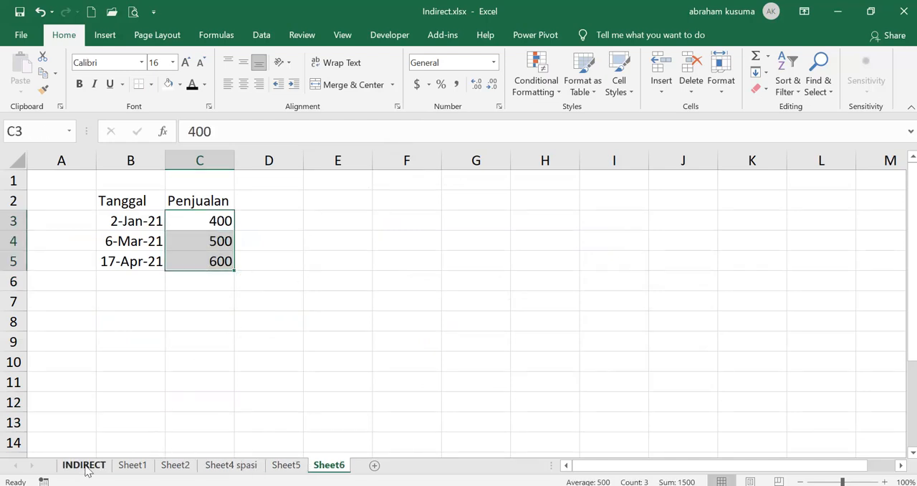
- Change the sheet name in B12 of the INDIRECT worksheet to Sheet6
click(83, 464)
click(81, 402)
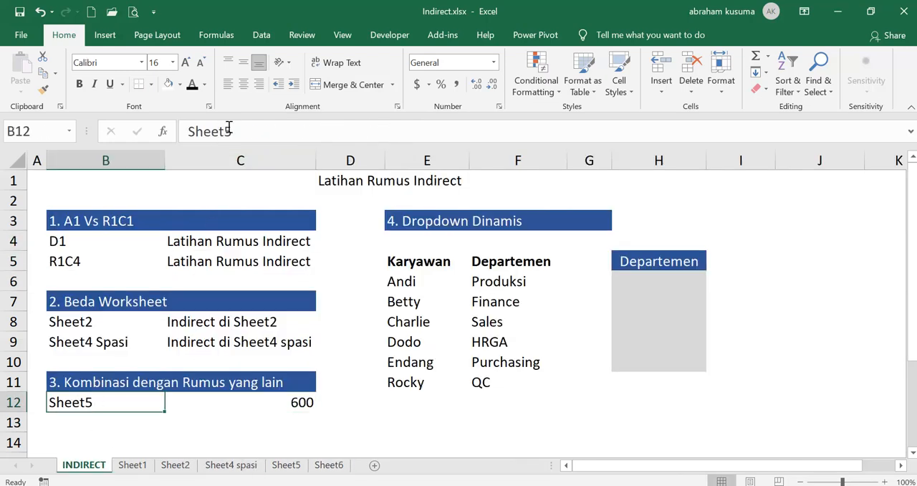
drag(226, 131, 235, 132)
text(6)
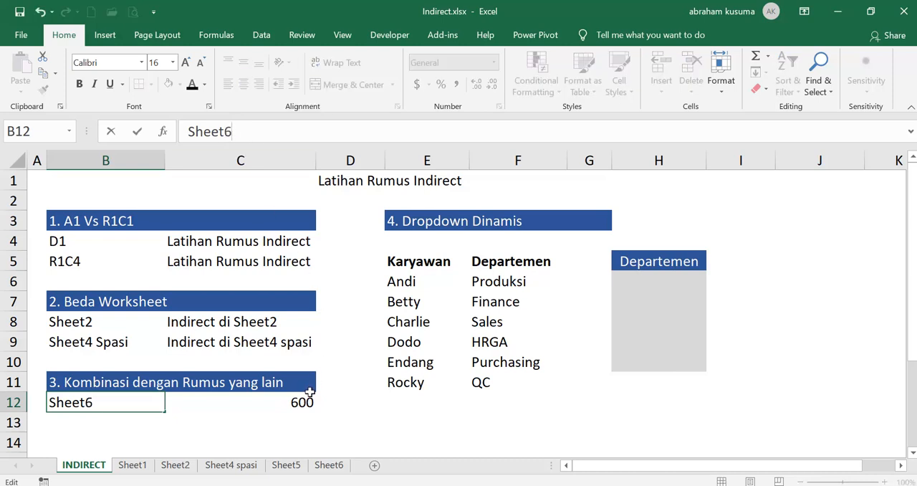
key(Return)
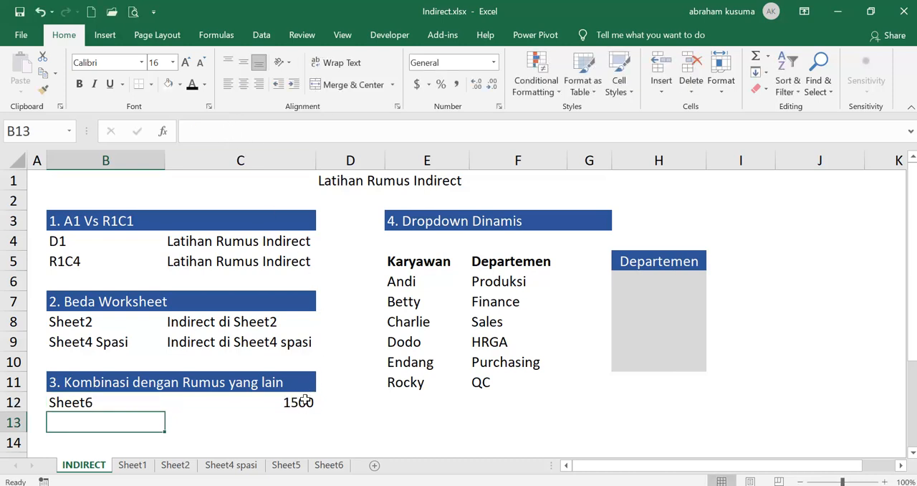
- Check the total in C12 against the Penjualan values on Sheet6 and return to the Dropdown Dinamis section of the INDIRECT worksheet
click(304, 401)
click(329, 464)
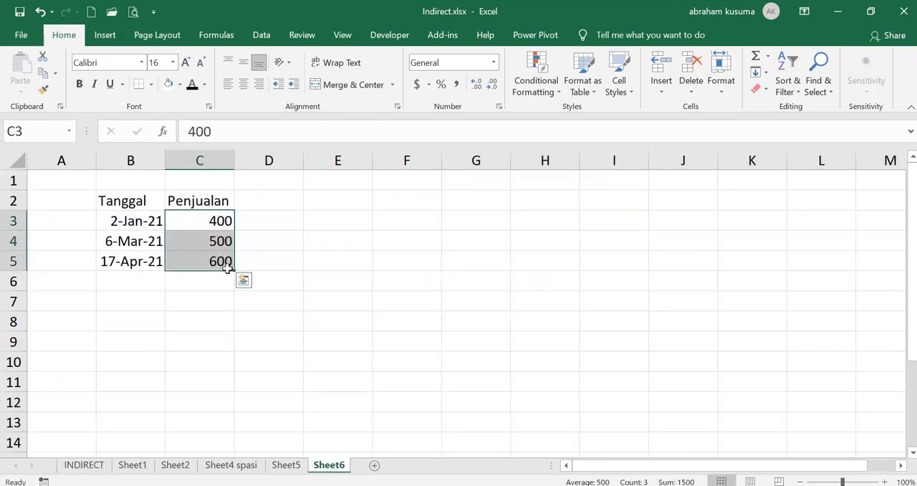
click(84, 465)
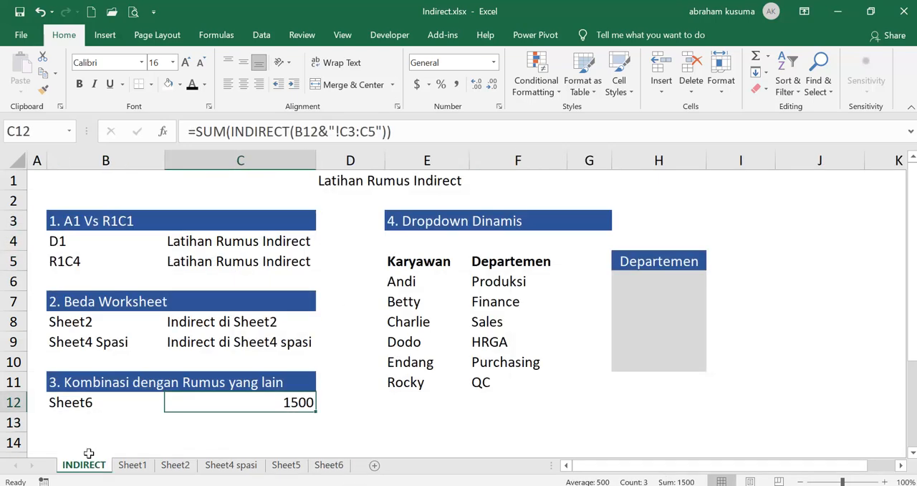
click(407, 224)
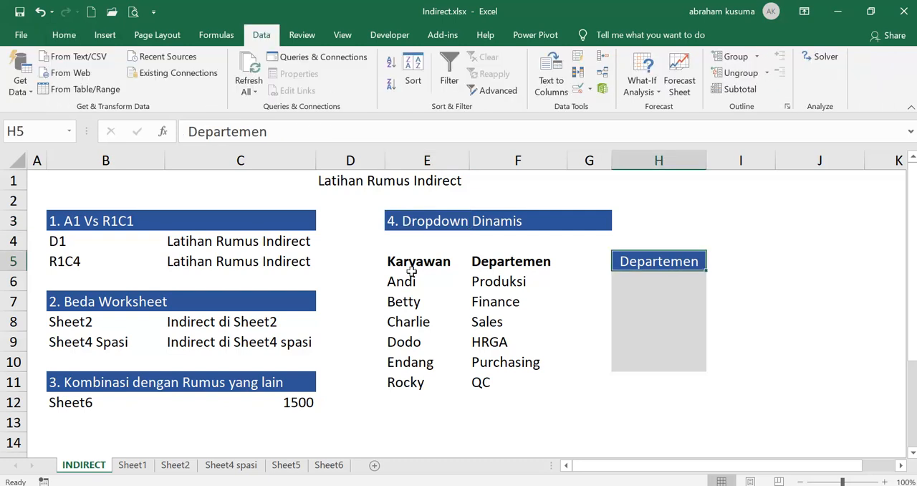
- Examine the Karyawan and Departemen lists in E5:F11 alongside the header cell H5 and the blank cells H6:H10
drag(406, 265, 532, 382)
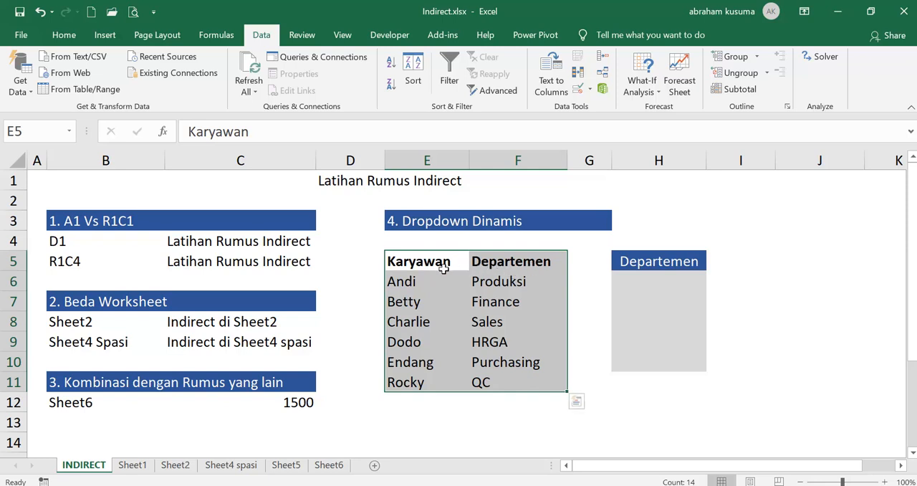
click(655, 259)
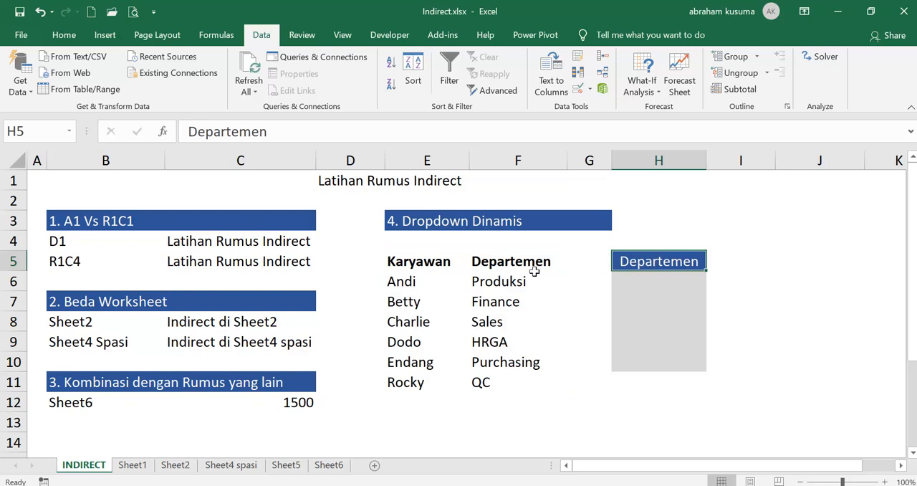
drag(666, 278, 659, 358)
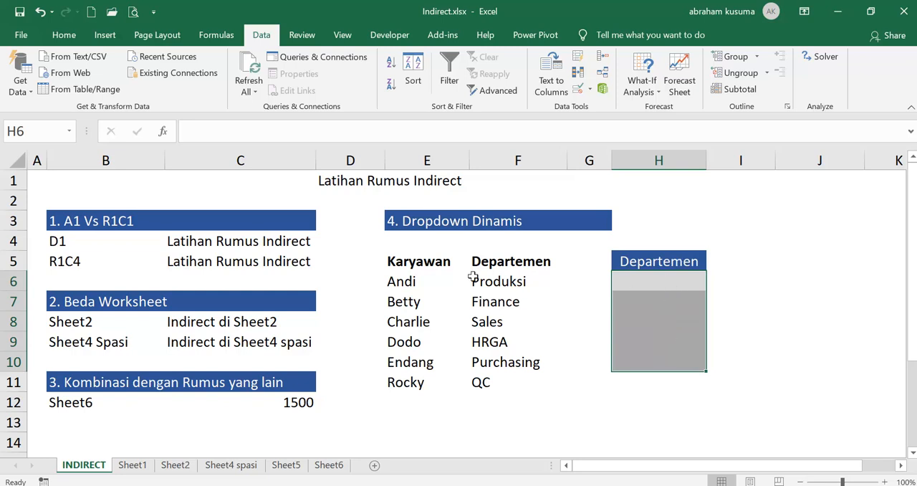
drag(409, 281, 415, 381)
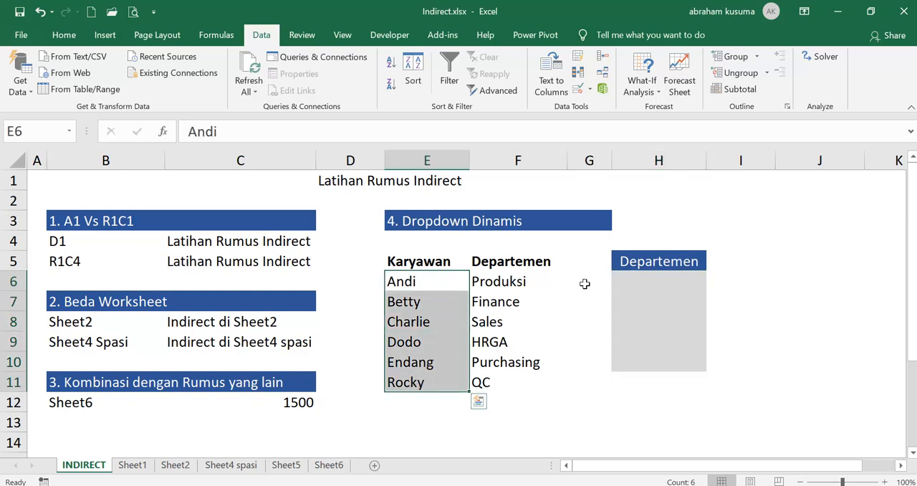
click(629, 264)
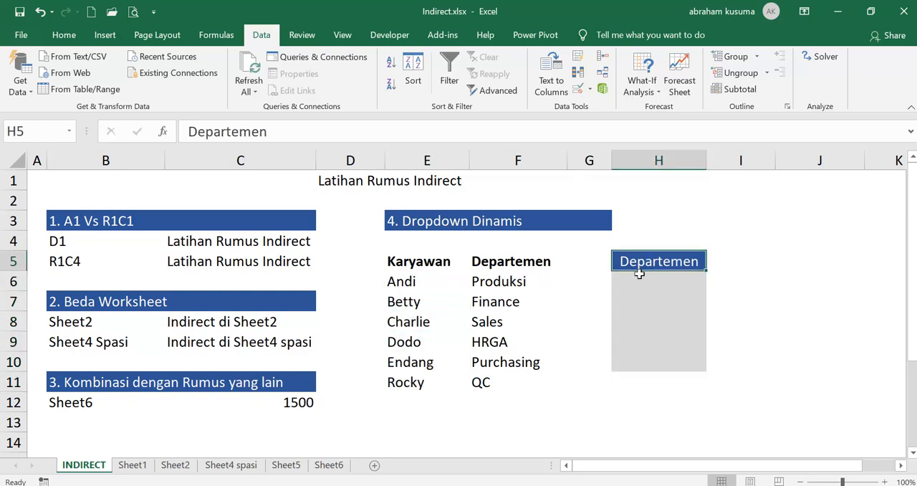
drag(639, 273, 651, 362)
drag(513, 284, 537, 380)
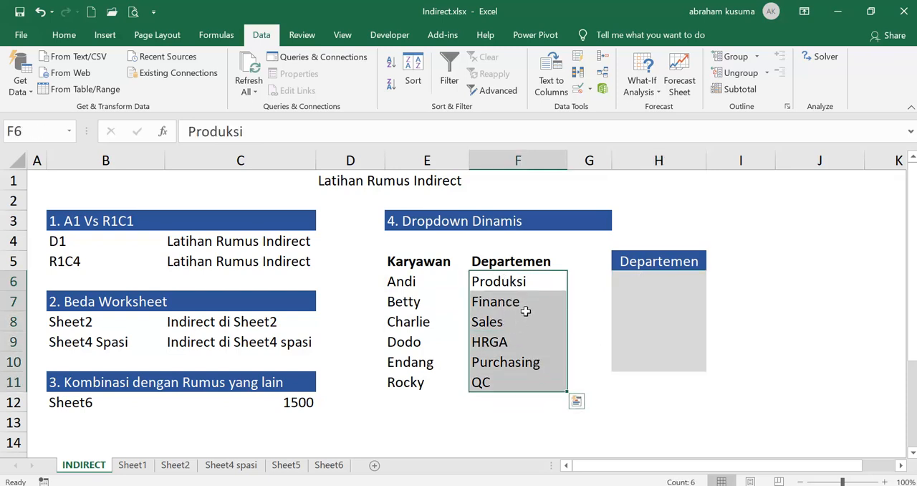
- Add a list data validation to the header cell H5 with =$E$5:$F$5 as its source
click(645, 263)
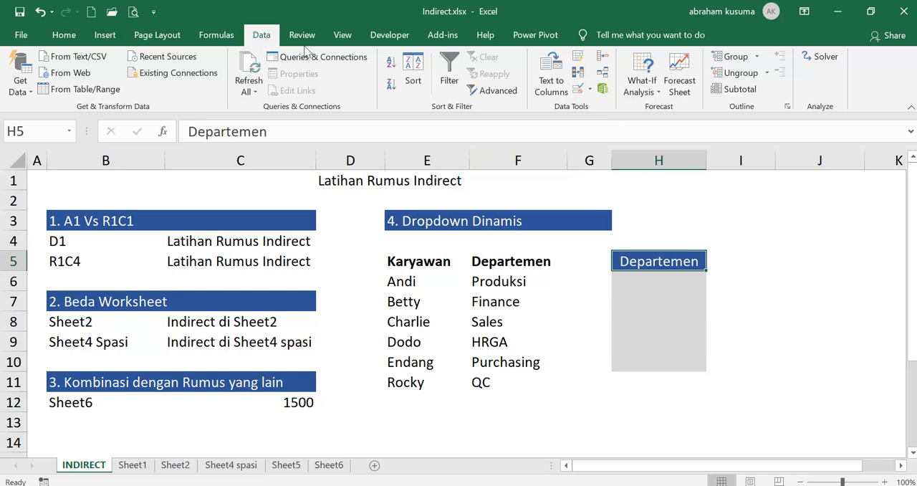
click(588, 90)
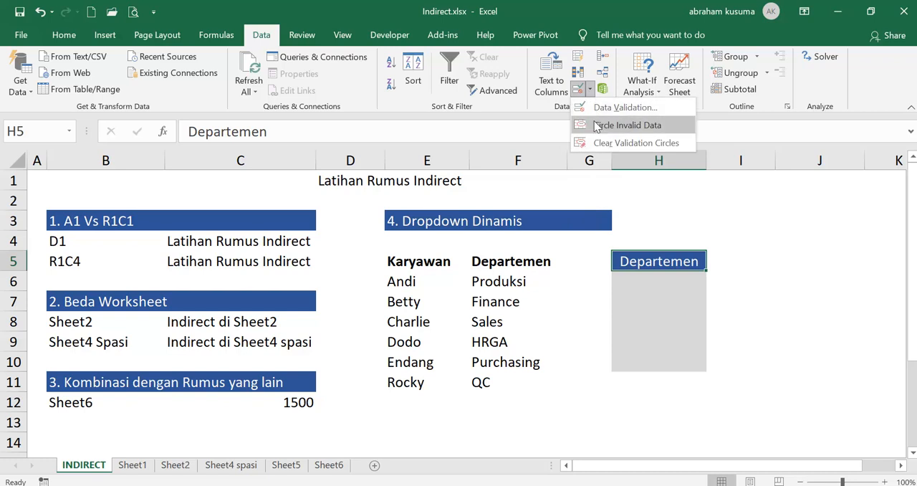
click(604, 117)
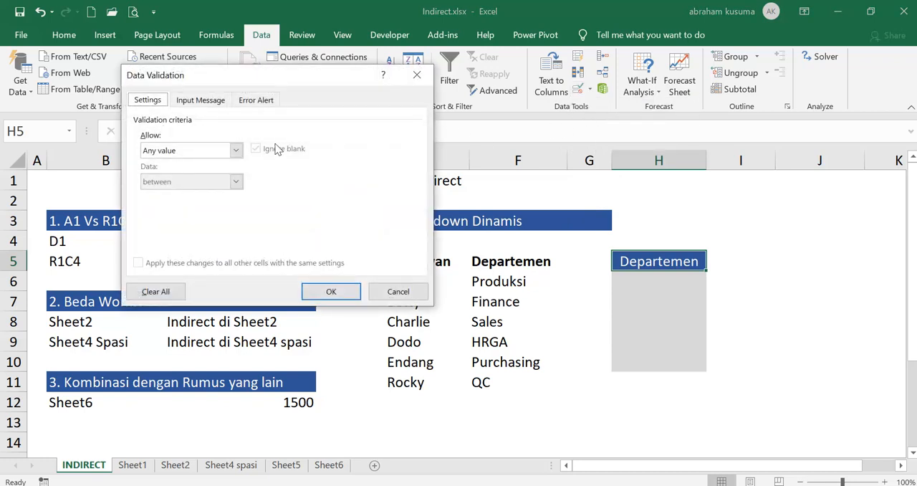
click(236, 150)
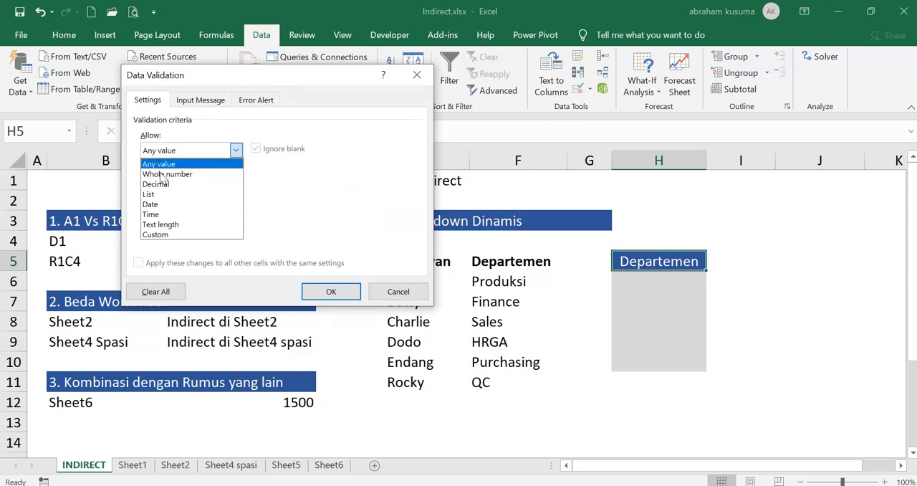
click(152, 195)
click(152, 196)
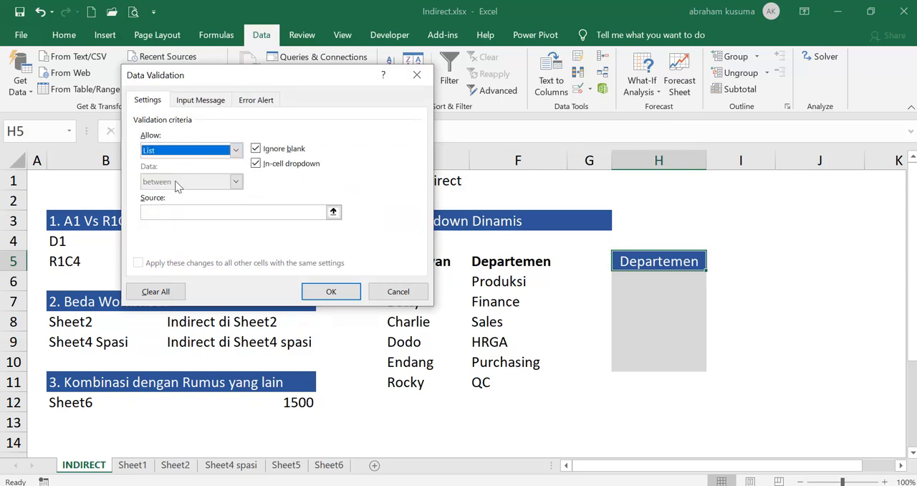
click(333, 213)
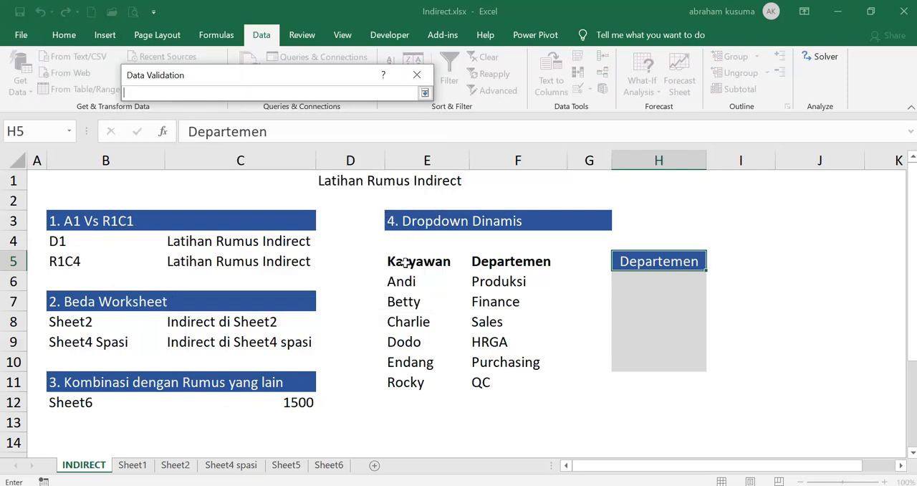
drag(405, 263, 530, 261)
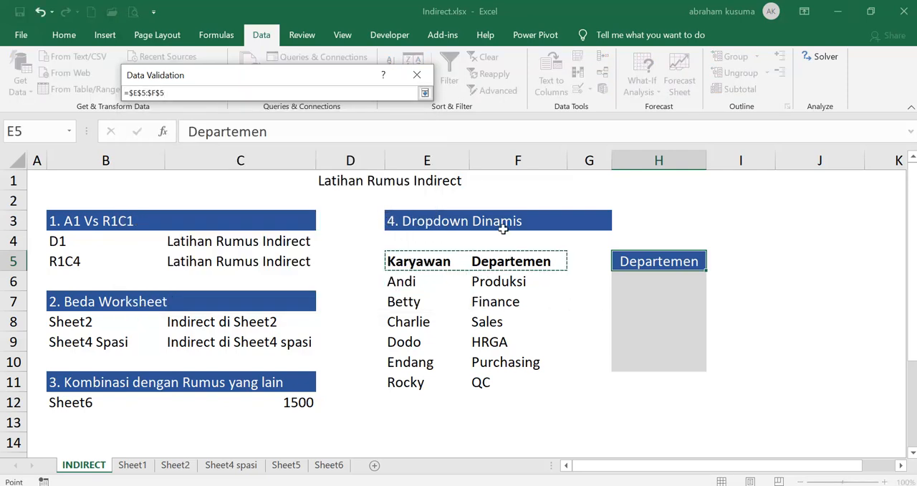
click(425, 93)
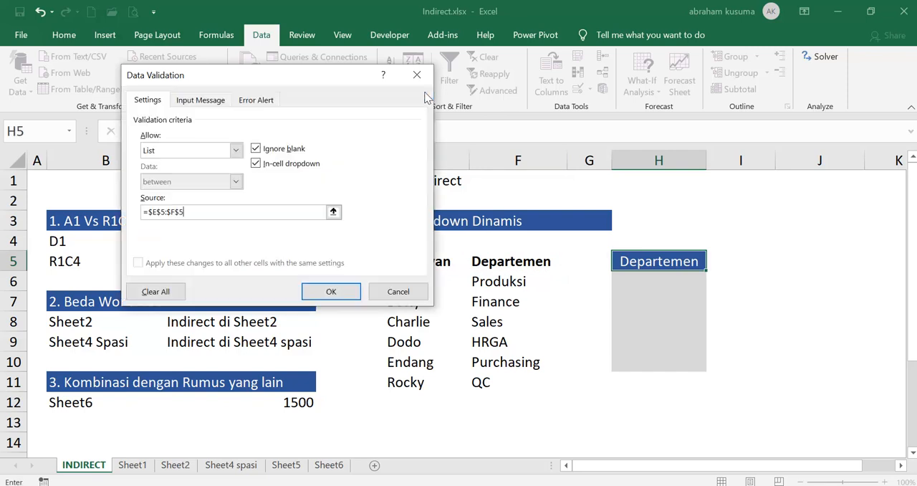
click(346, 293)
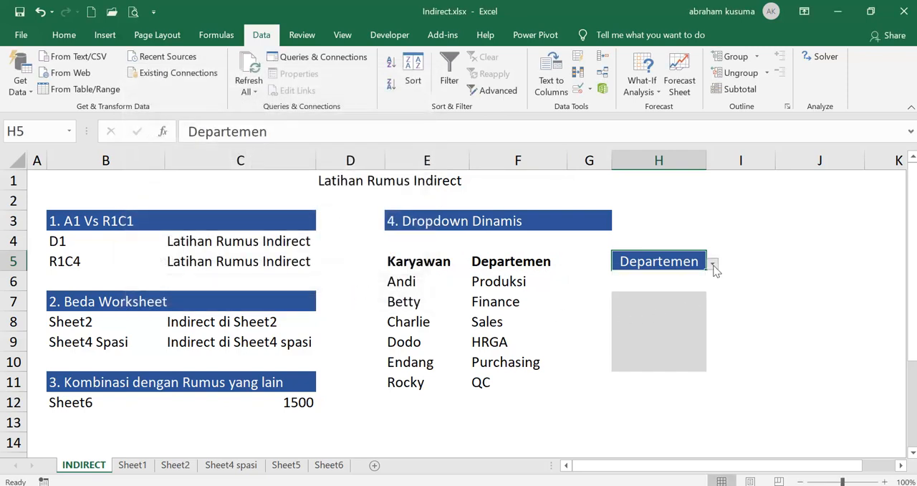
- Try the dropdown in H5 and choose Departemen as the header
click(713, 265)
click(645, 284)
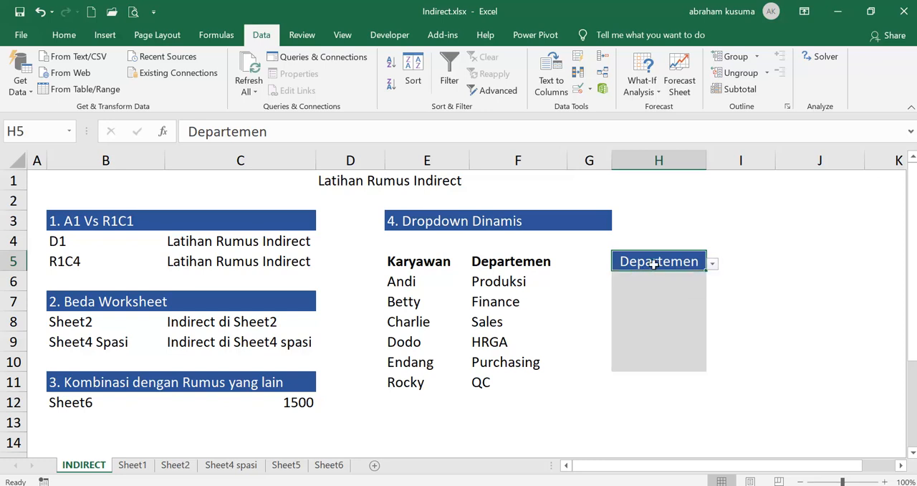
key(ctrl+z)
click(713, 264)
click(664, 284)
drag(668, 281, 652, 355)
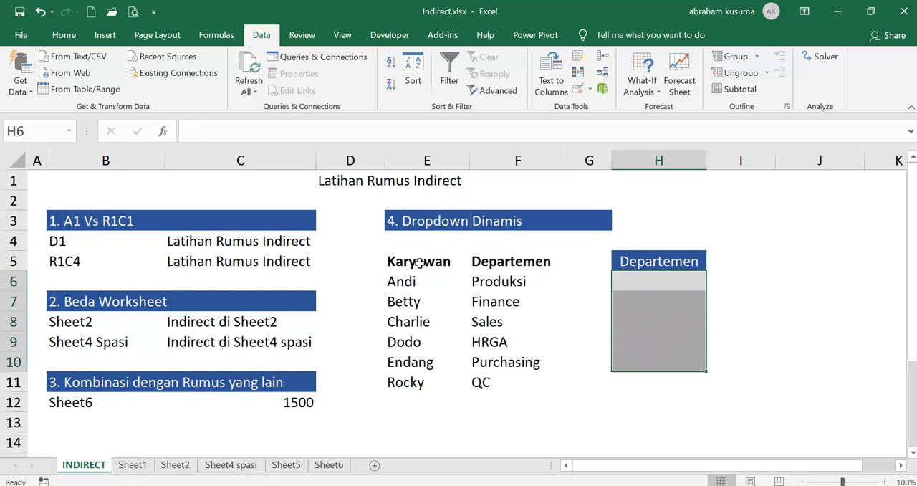
- Convert the range E5:F11 into a table with headers
drag(420, 262, 513, 378)
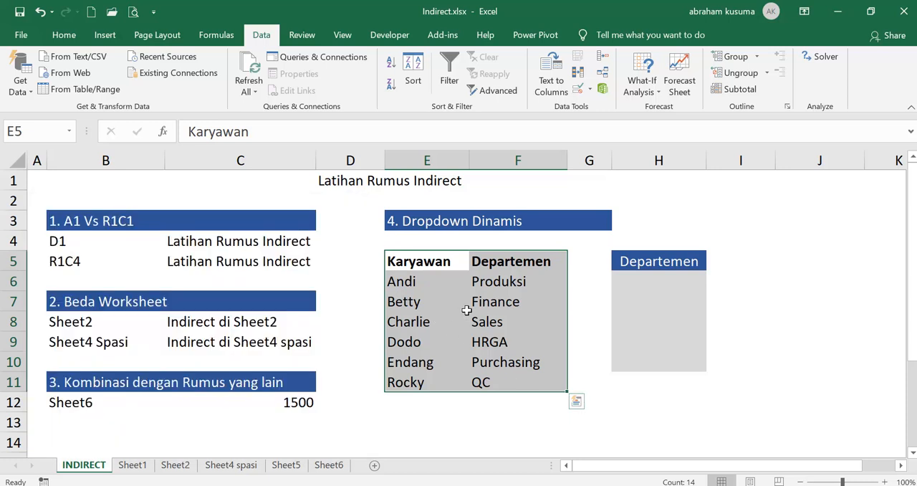
key(ctrl+t)
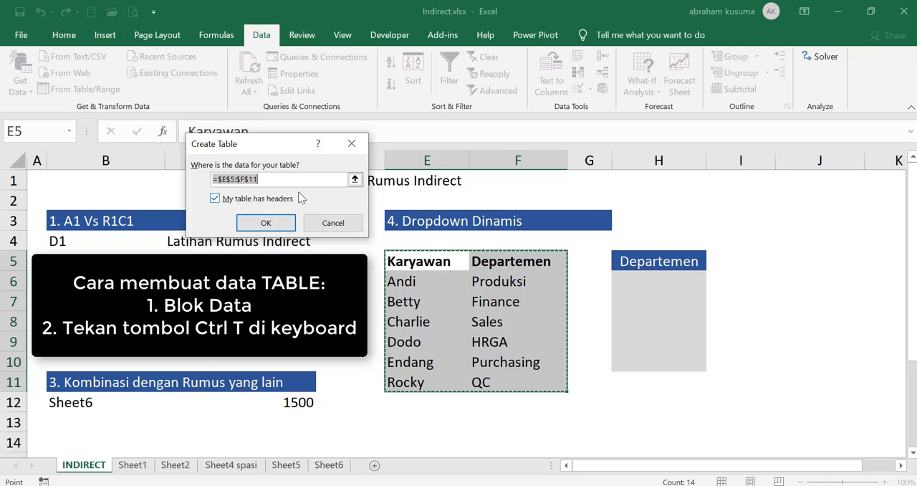
click(265, 222)
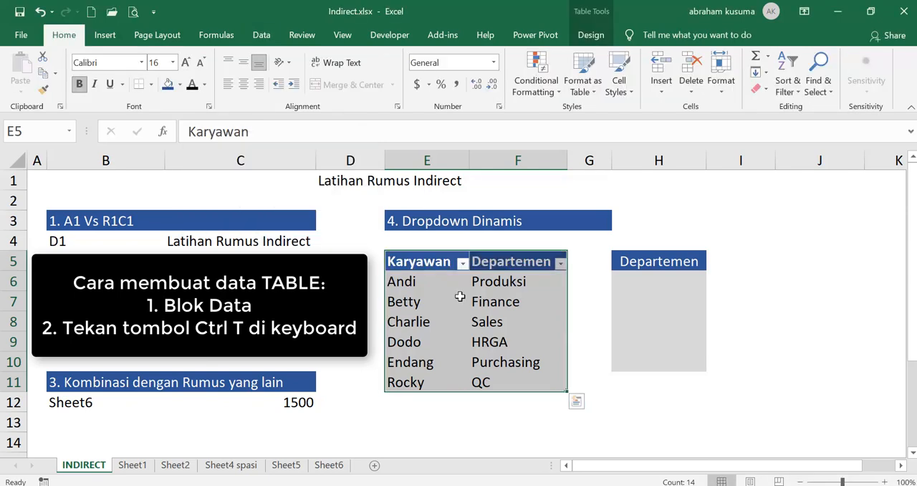
- Create named ranges for the Karyawan and Departemen columns of E5:F11 from the top row only, excluding the left column
click(638, 279)
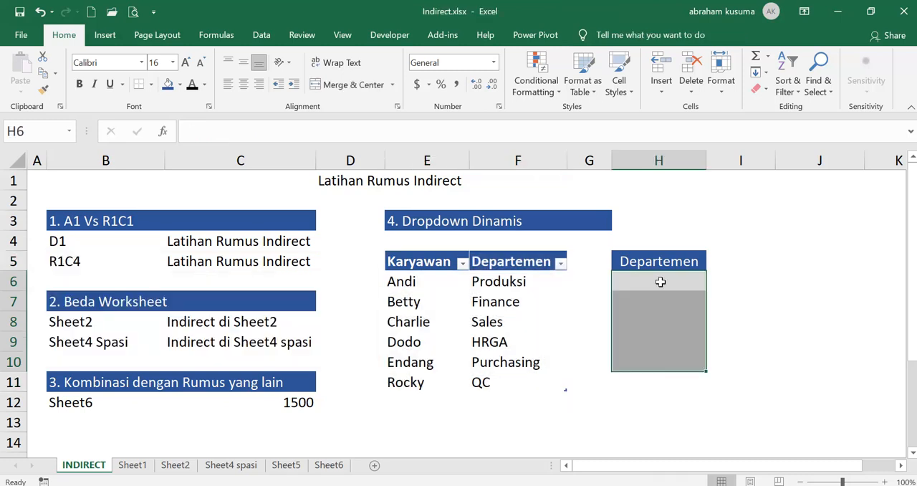
click(413, 262)
drag(414, 263, 420, 381)
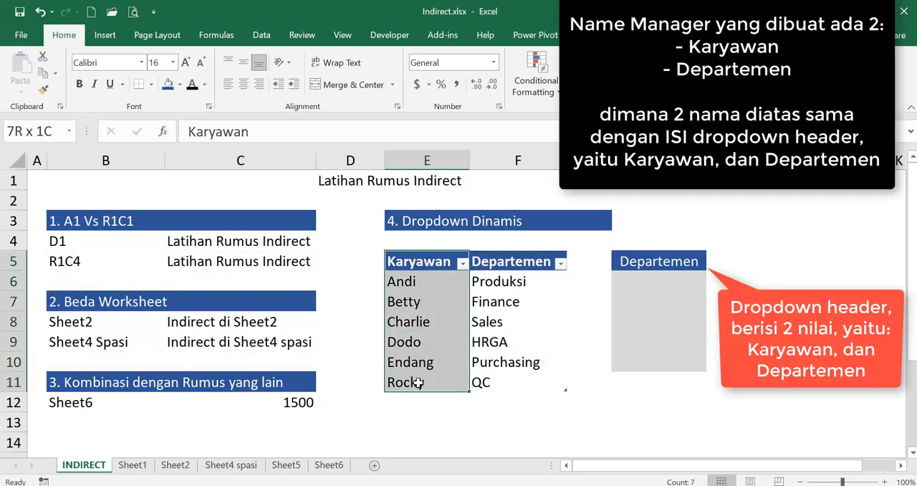
drag(483, 259, 501, 381)
drag(416, 282, 419, 375)
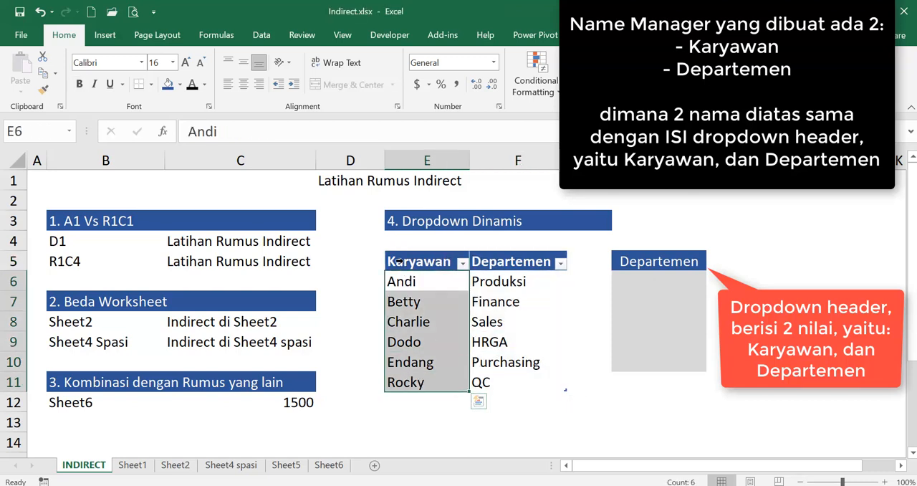
drag(391, 260, 497, 387)
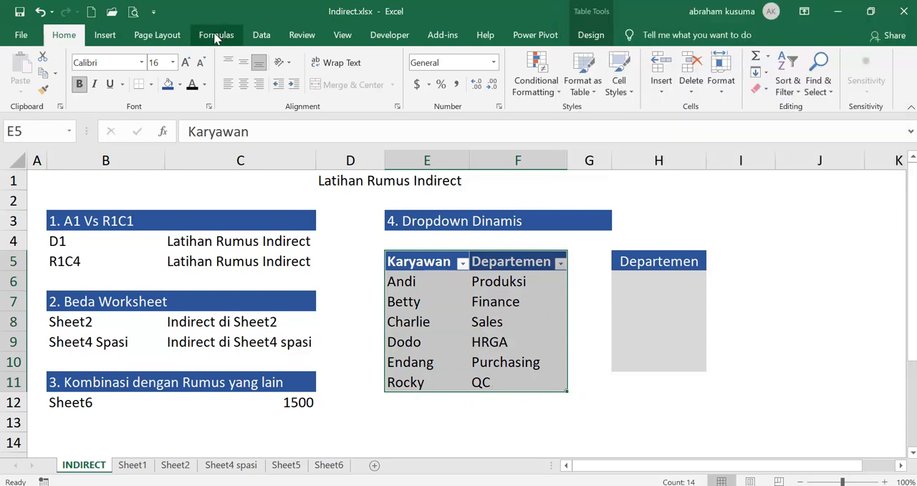
click(215, 36)
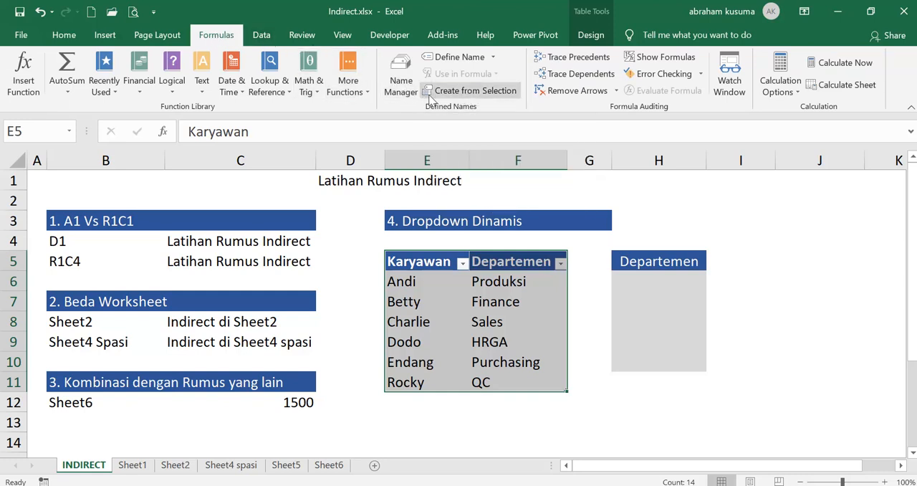
click(467, 96)
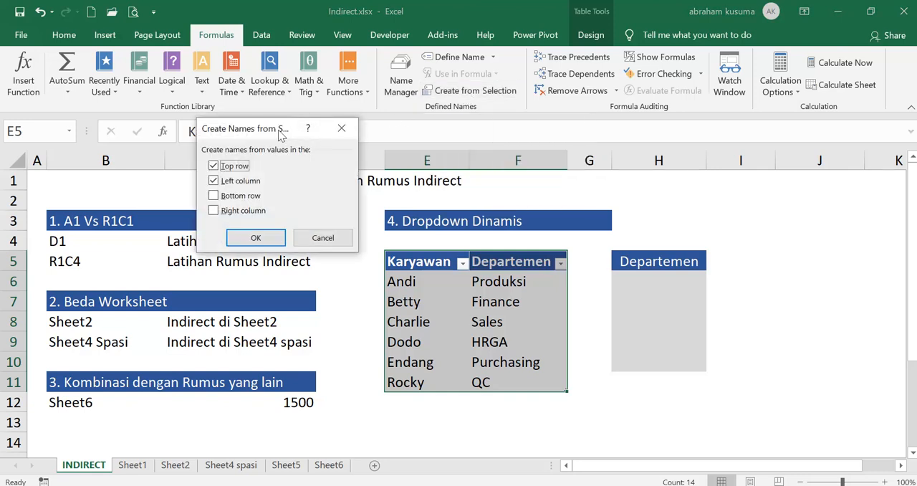
drag(280, 135, 545, 143)
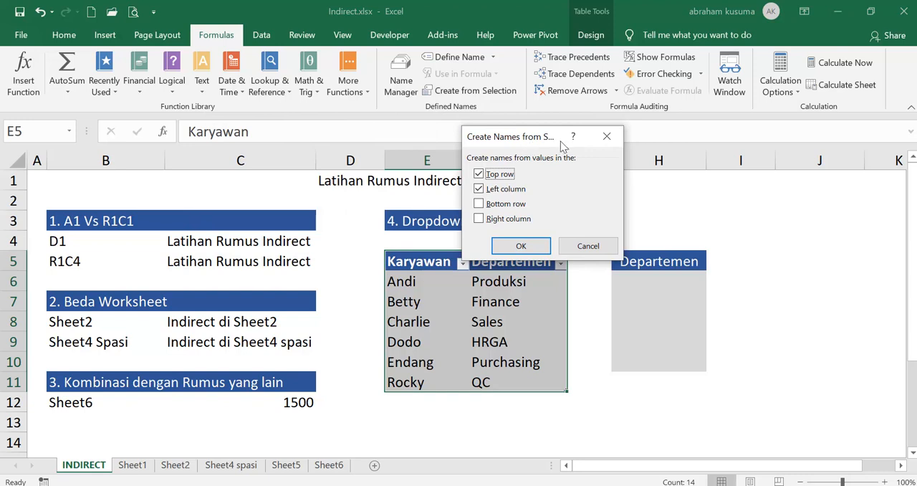
drag(536, 140, 617, 132)
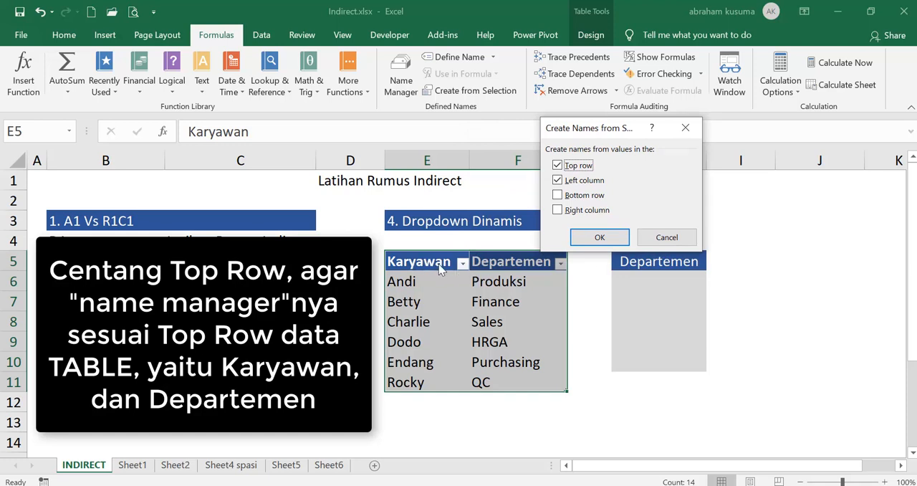
click(563, 180)
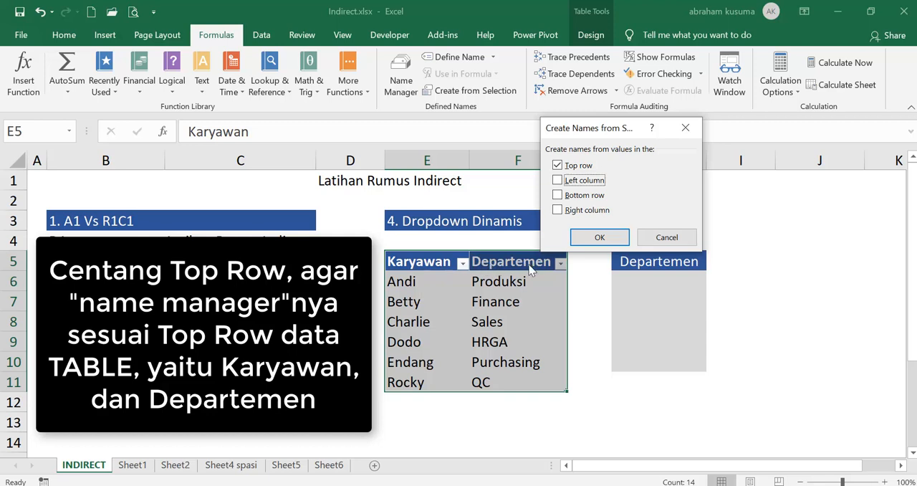
click(599, 241)
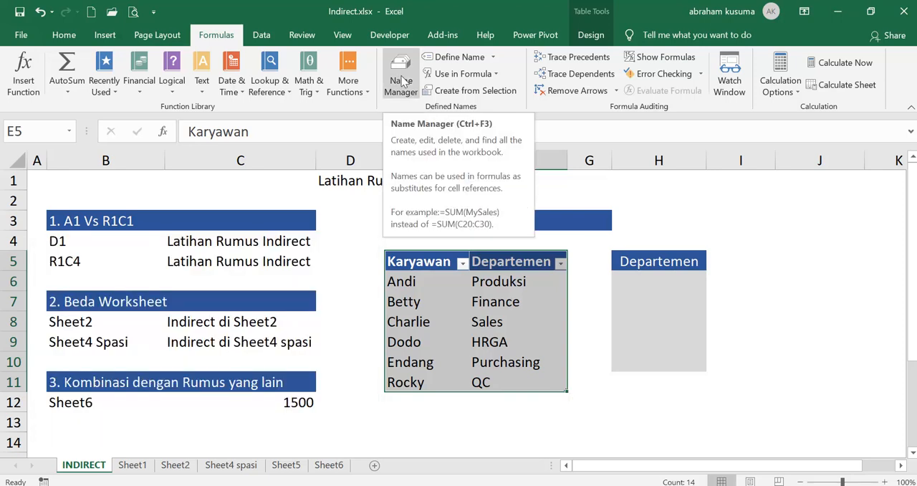
- Check the Departemen and Karyawan names and the ranges they refer to in the Name Manager
click(403, 81)
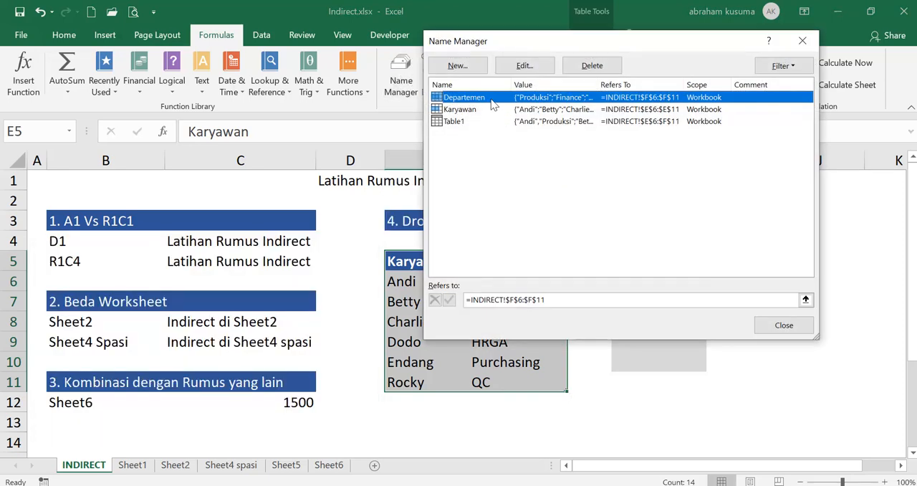
click(479, 110)
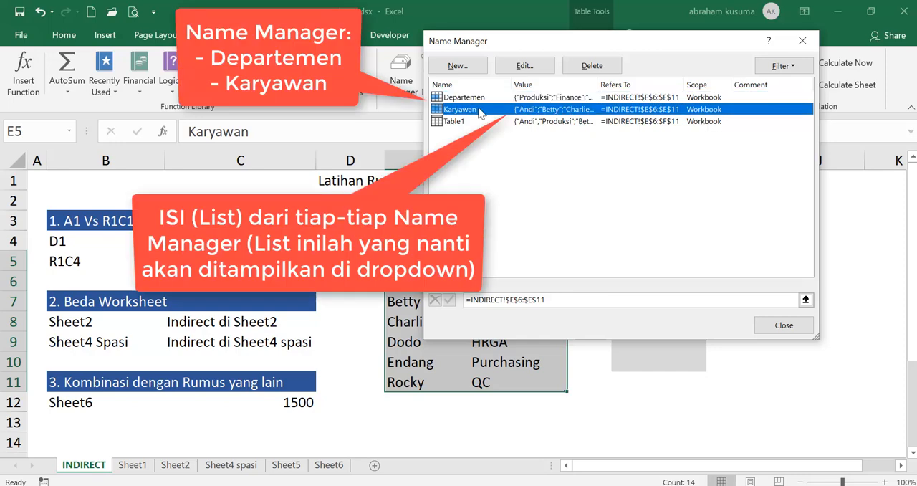
click(786, 330)
- Start a data validation rule on the cells H6:H10 that allows a List
drag(419, 262, 476, 271)
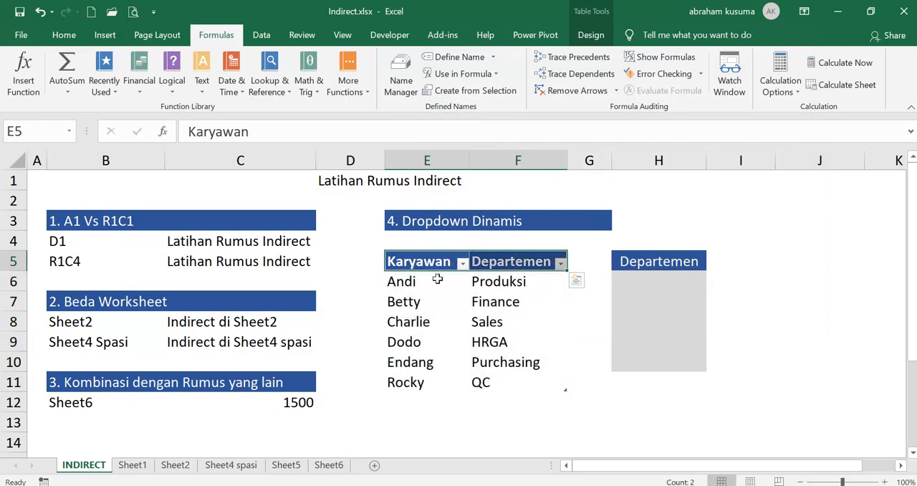
click(660, 278)
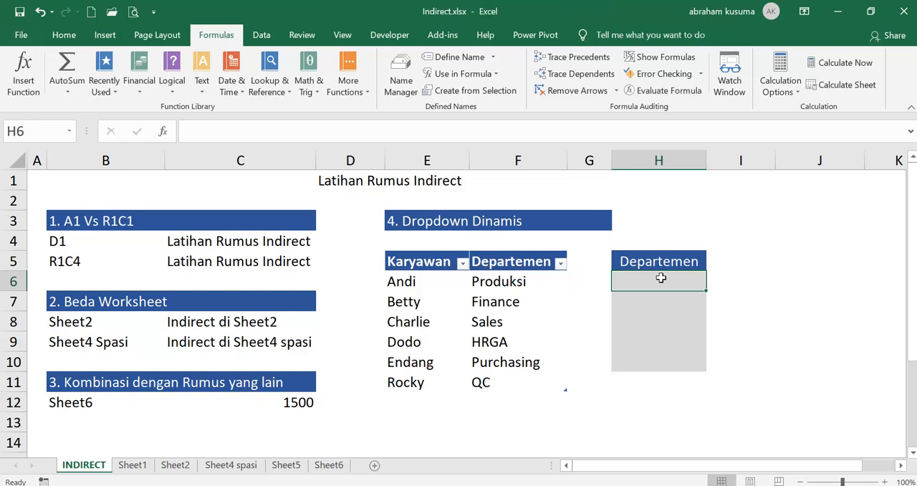
drag(660, 278, 659, 362)
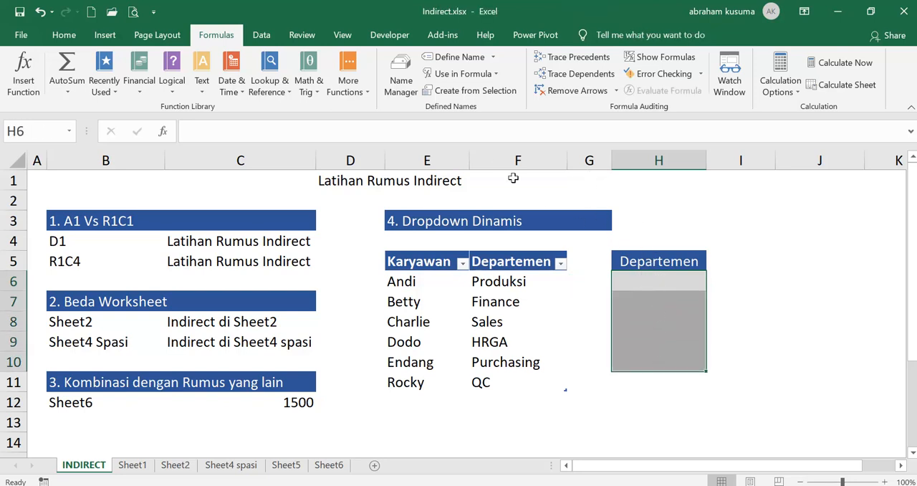
click(262, 36)
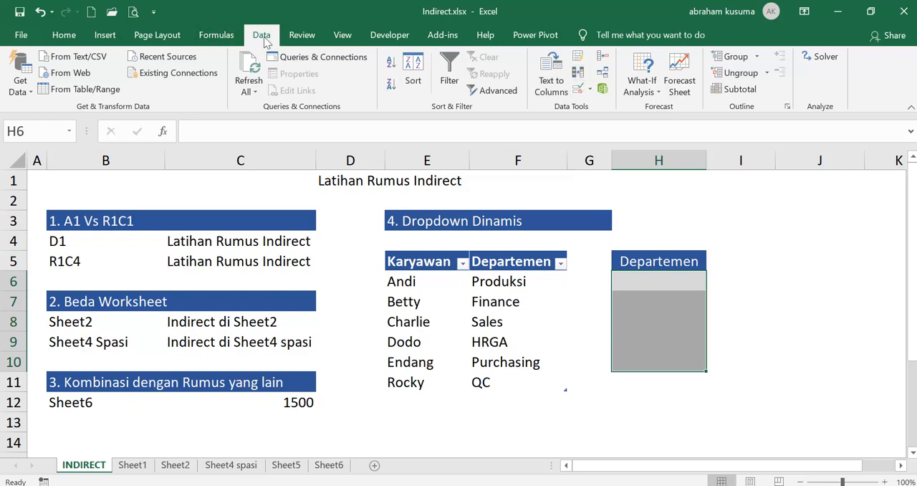
click(590, 90)
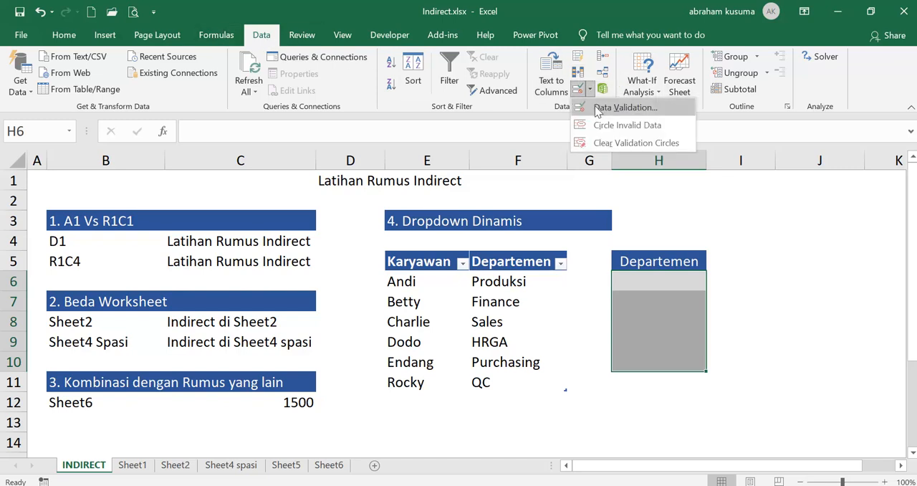
click(603, 112)
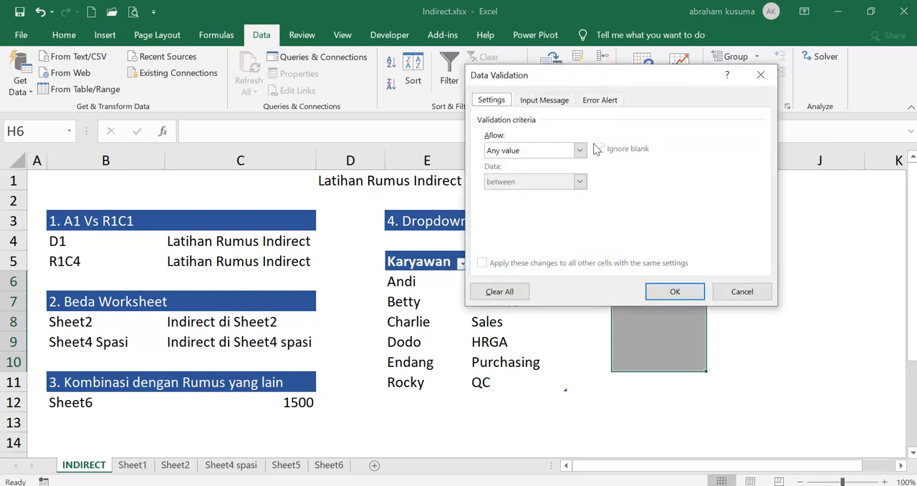
click(580, 150)
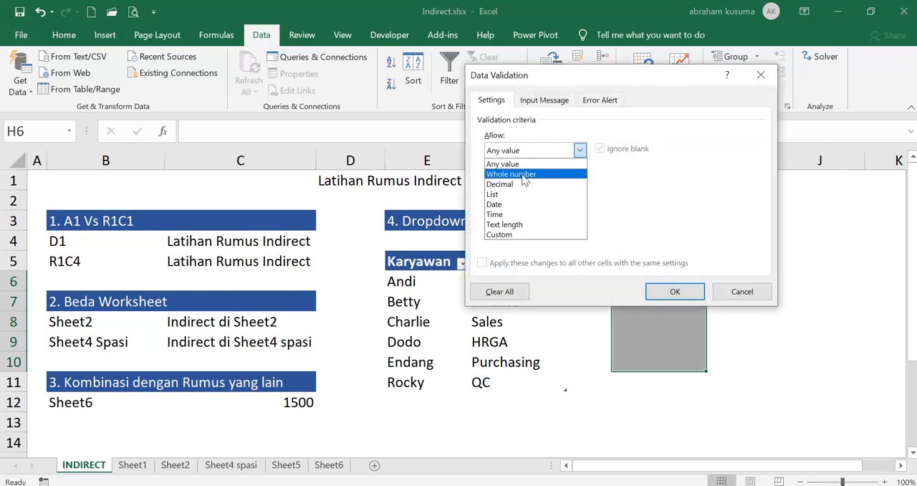
click(513, 195)
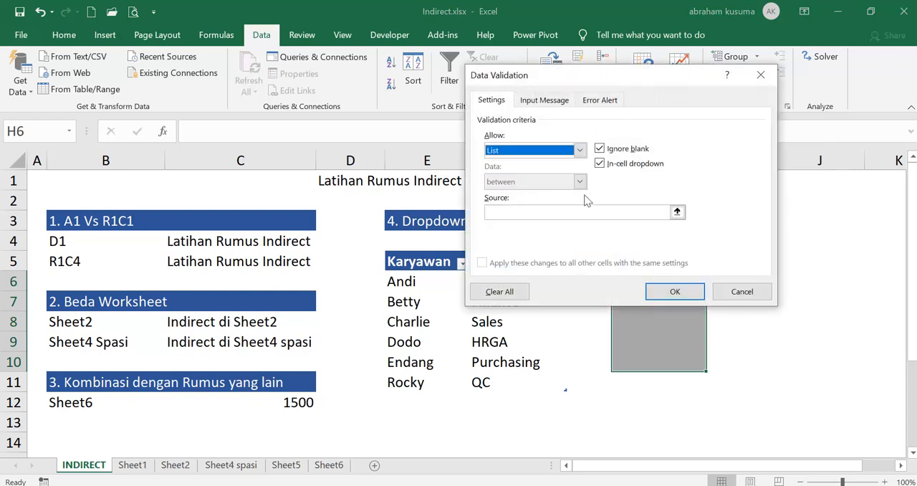
- Set the list source for H6:H10 to =INDIRECT($H$5) and apply the validation
click(555, 212)
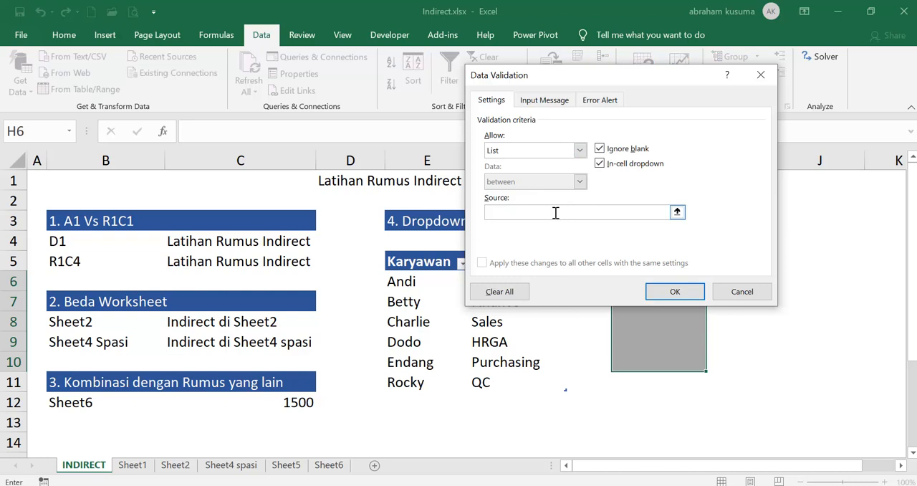
drag(590, 76, 722, 43)
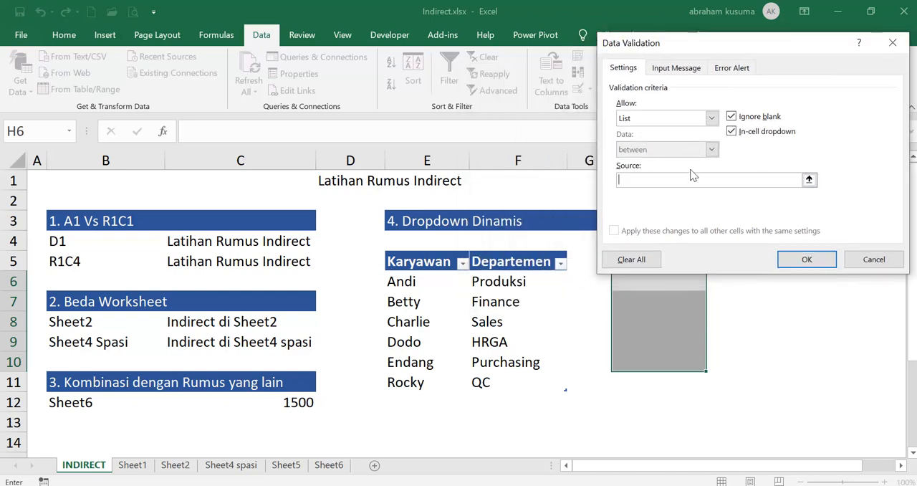
text(=)
drag(742, 45, 203, 85)
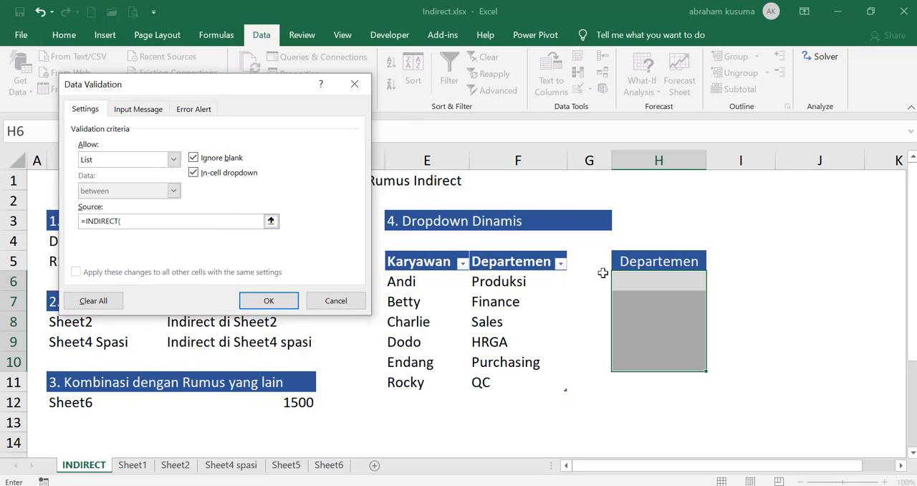
click(647, 262)
text())
click(265, 302)
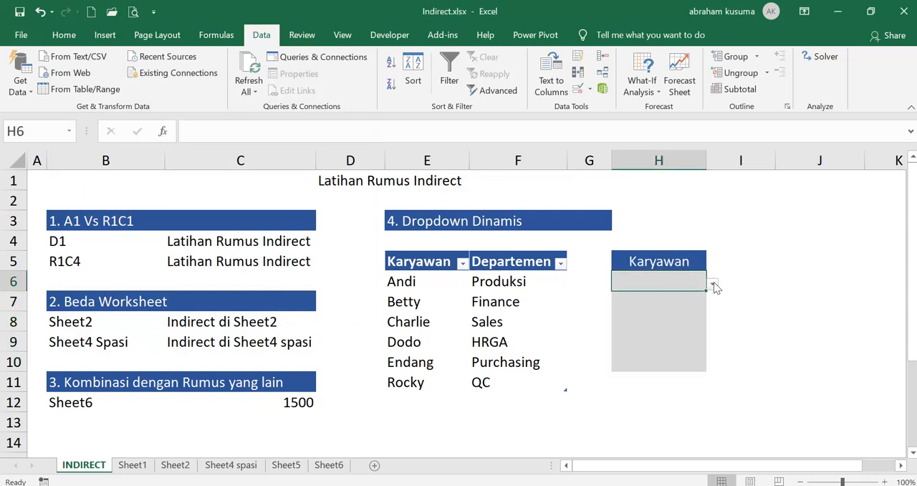
- Try the Karyawan dropdowns, picking the second employee in H6 and the third employee in H8 and H7
click(712, 284)
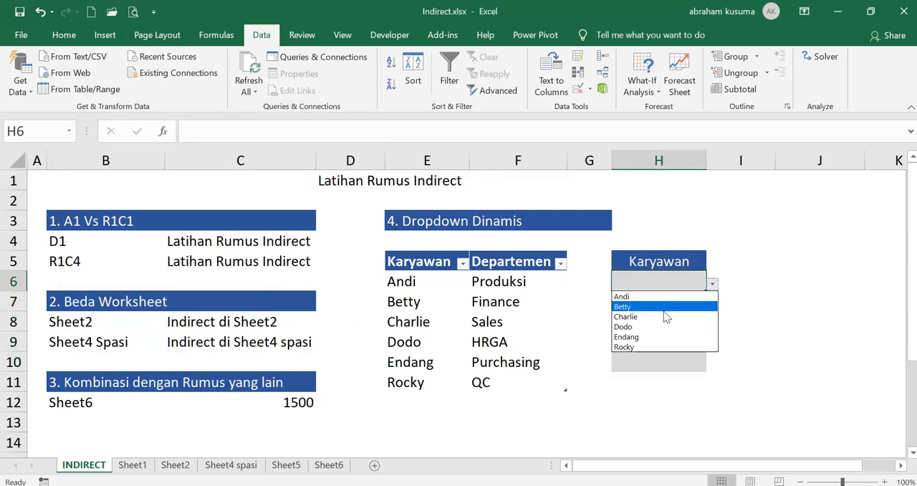
click(663, 309)
click(659, 320)
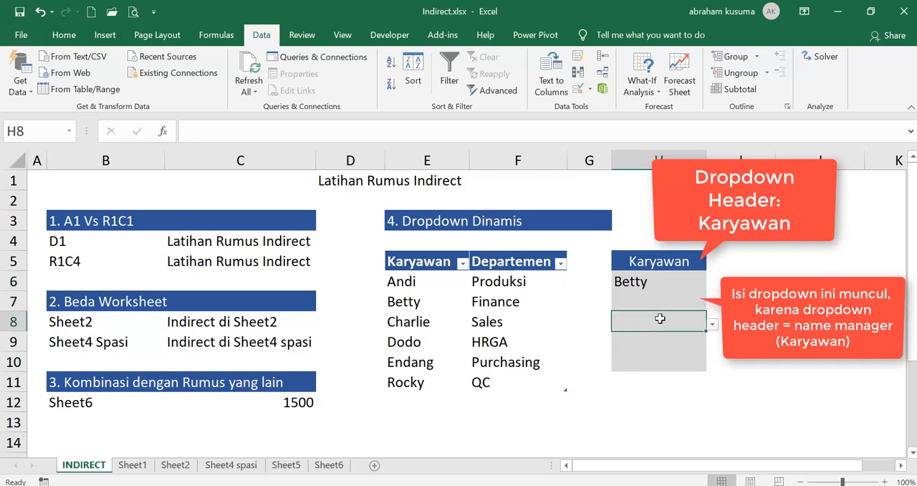
click(712, 324)
click(654, 355)
click(656, 303)
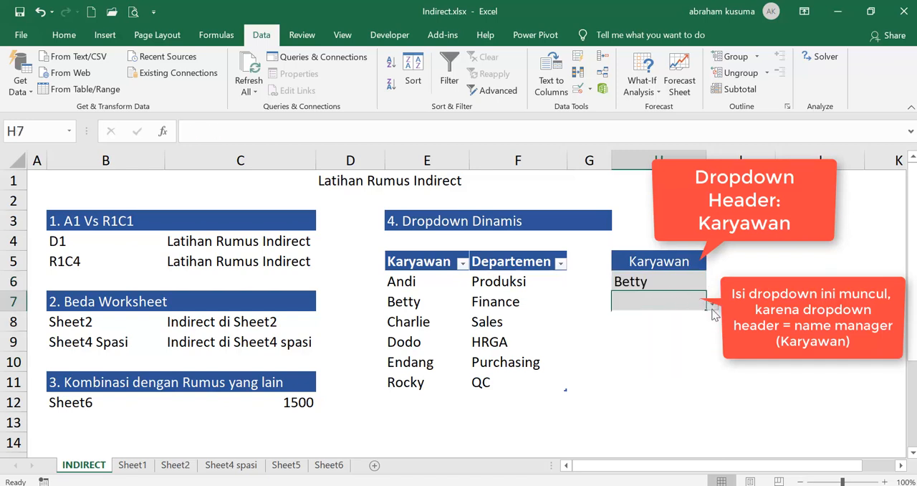
click(713, 304)
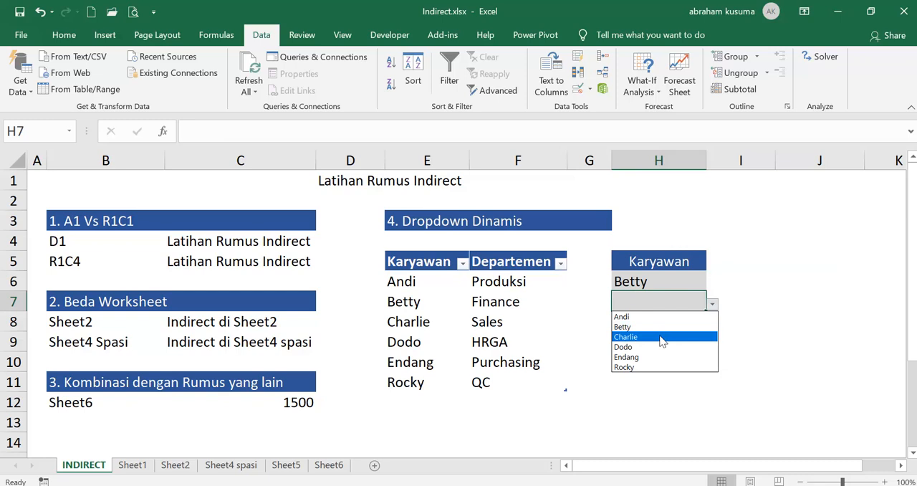
click(662, 339)
- Clear the employee entries from H7:H8
drag(662, 322, 661, 308)
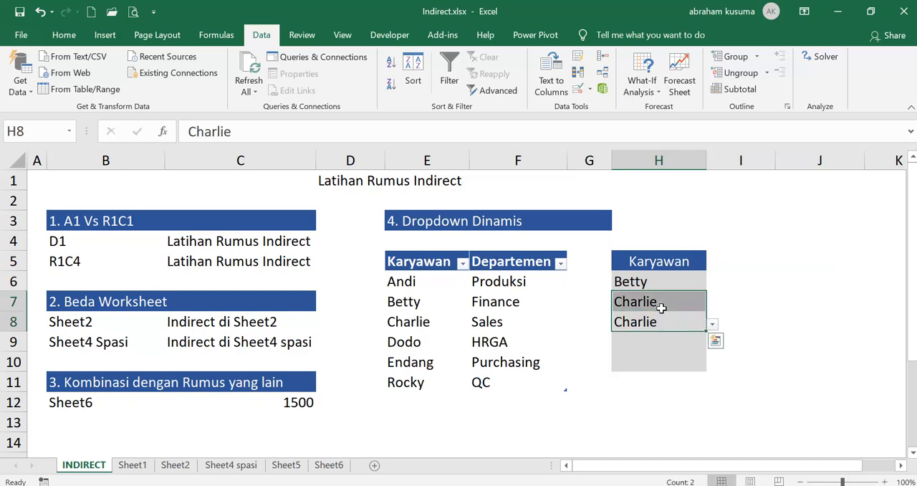
key(Delete)
click(684, 280)
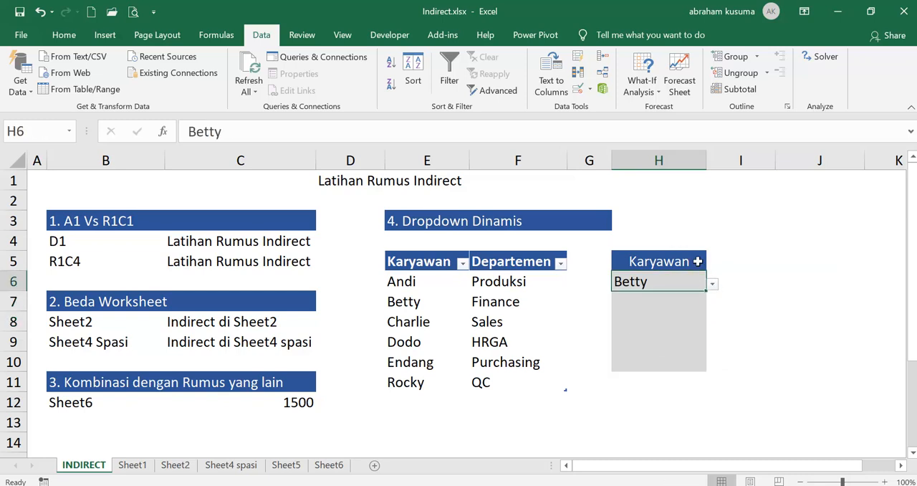
- Switch the header dropdown in H5 to Departemen and choose Sales in H6
click(704, 262)
click(712, 264)
click(677, 287)
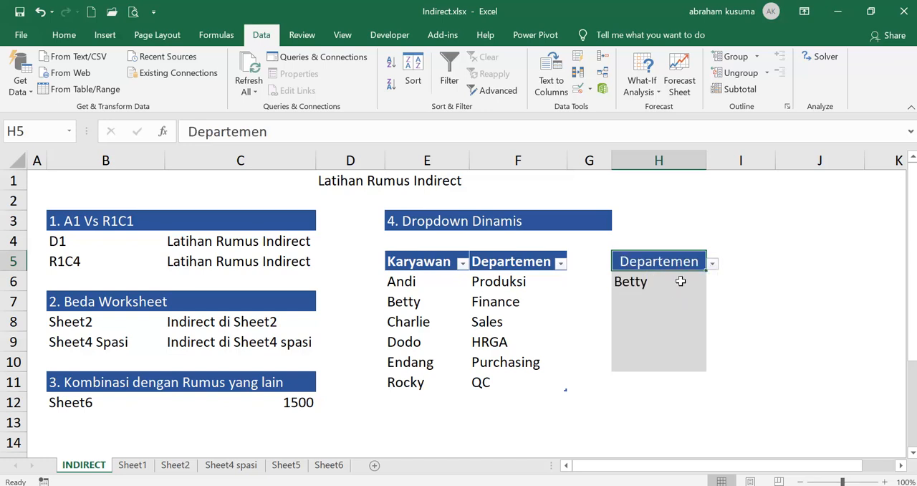
click(701, 280)
click(712, 284)
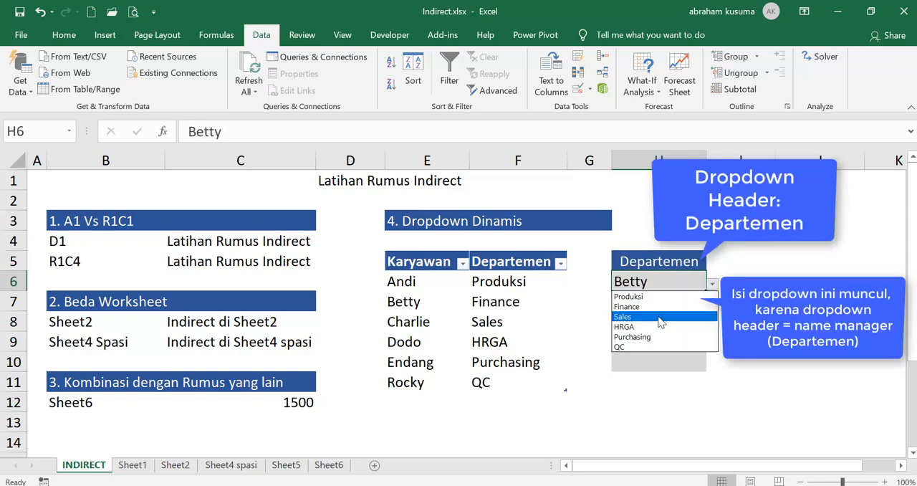
click(660, 317)
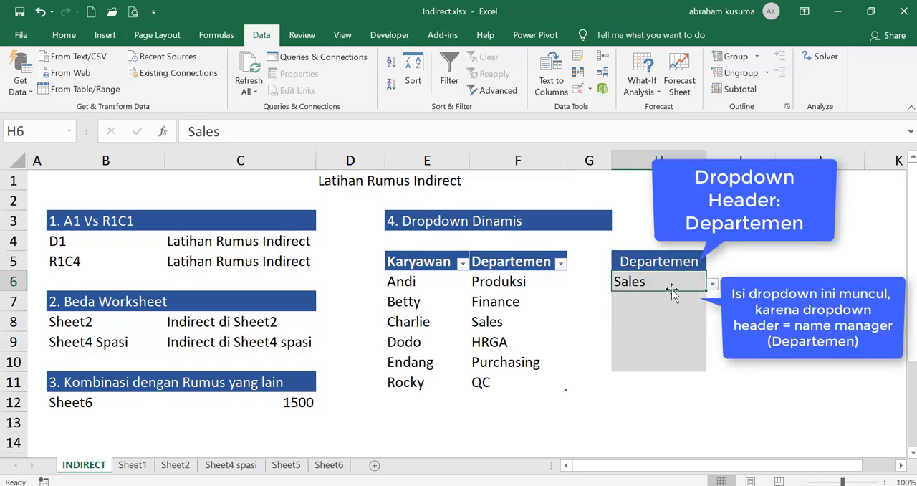